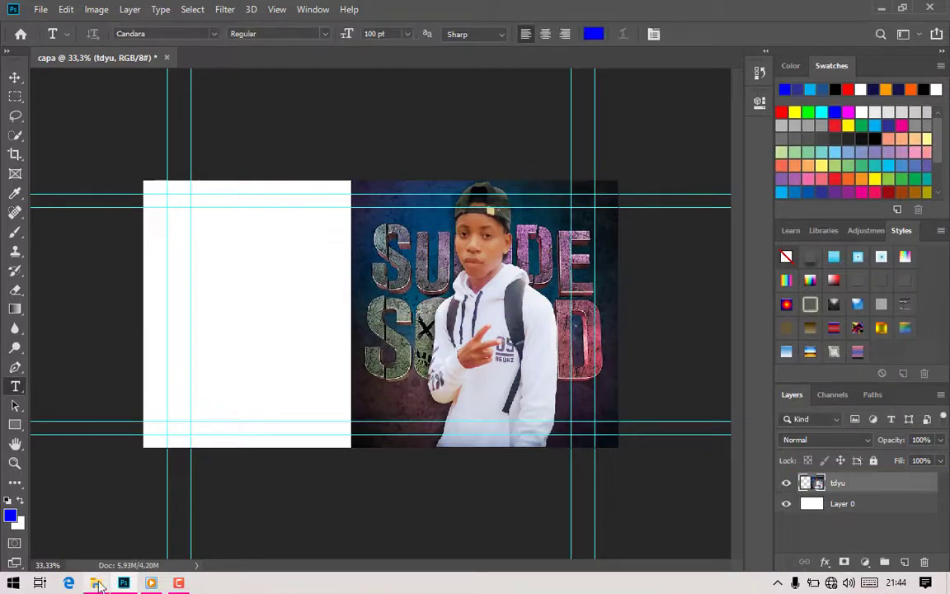
Place the uyfku image from the file folder onto the left half of the canvas
left_click(96, 583)
left_click_drag(376, 473, 380, 491)
left_click_drag(299, 458, 325, 318)
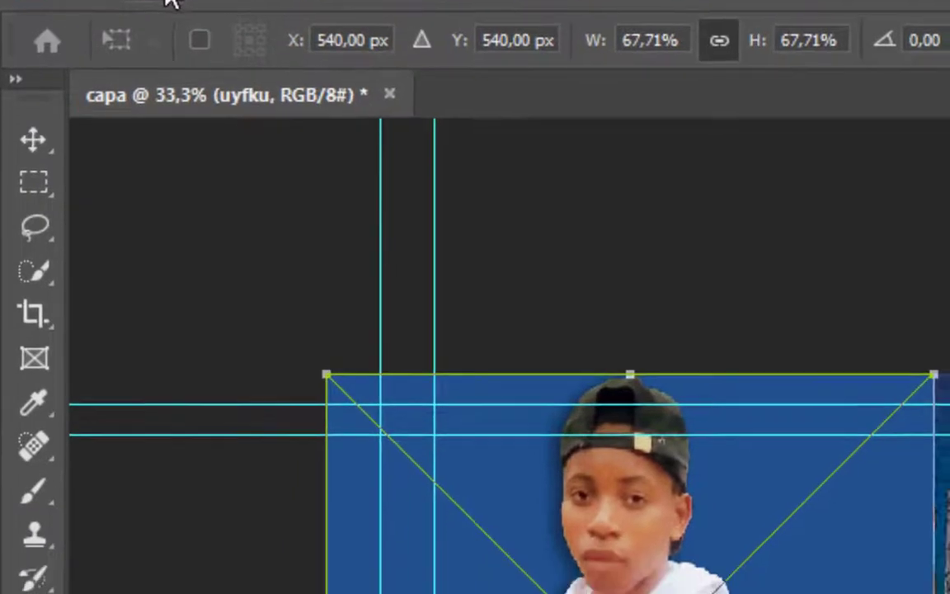
Flip the placed uyfku image horizontally and commit the transformation
left_click(66, 9)
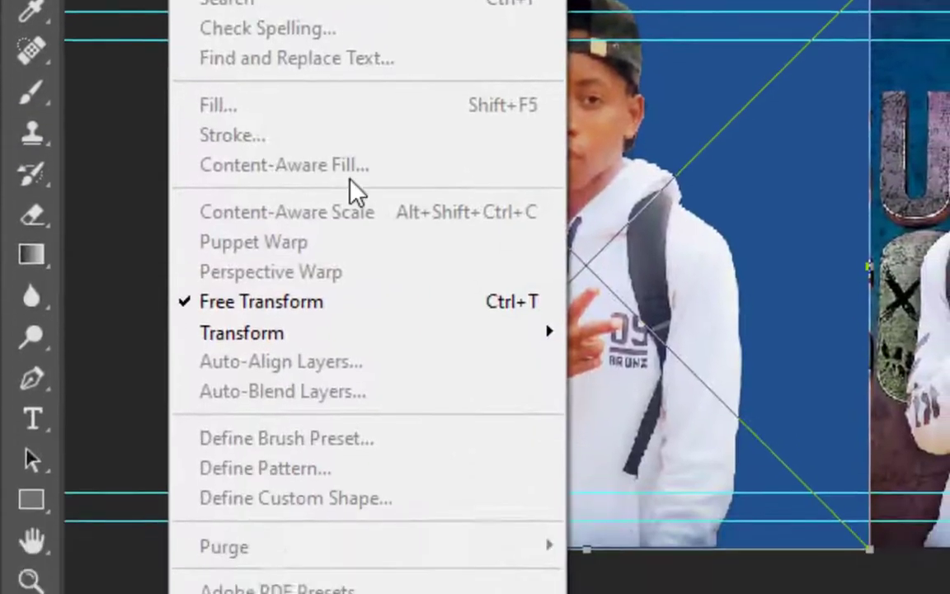
mouse_move(273, 451)
left_click(651, 493)
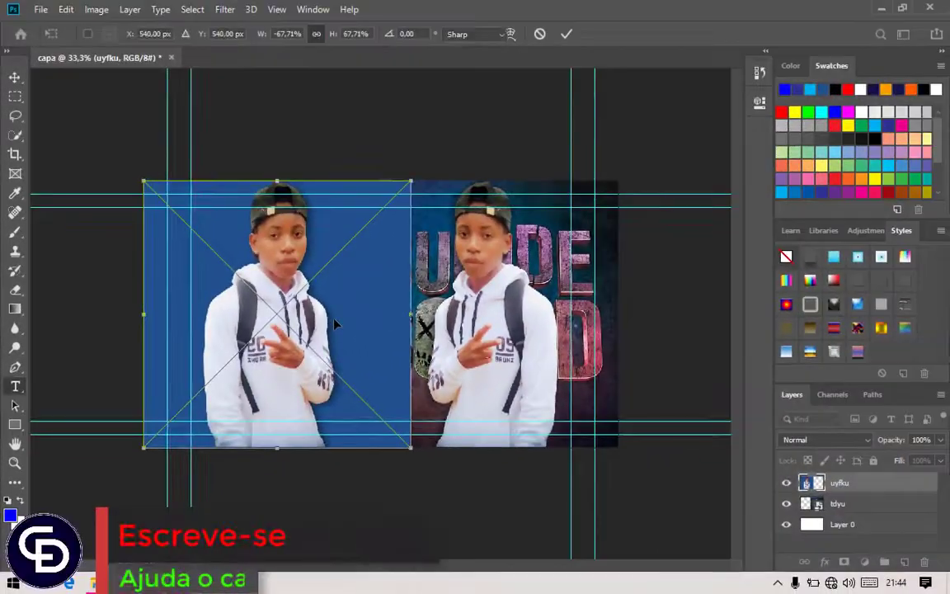
key("Return")
key("t")
key("v")
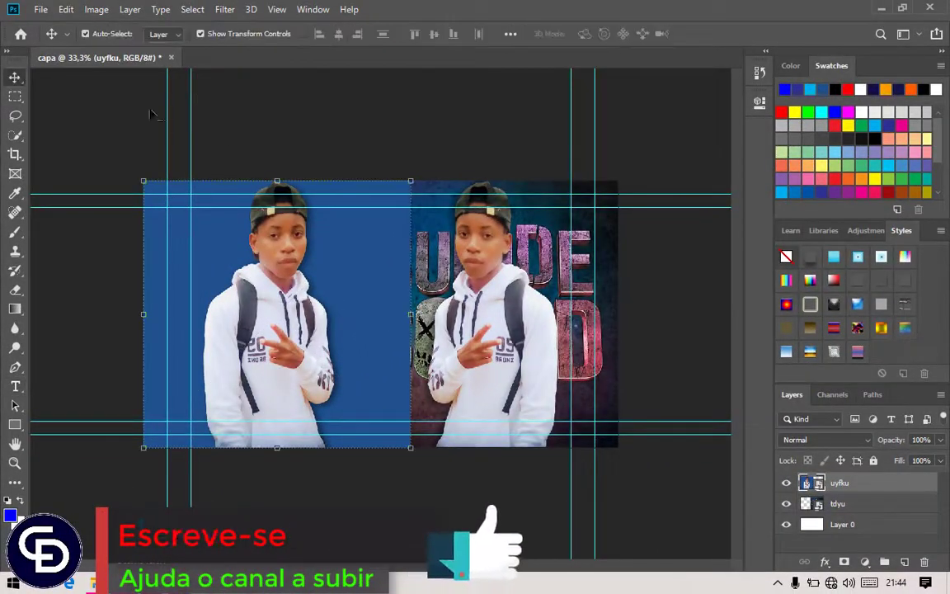
Shift the uyfku image left to meet the canvas's vertical centre, and move the tdyu image slightly right to centre its figure
left_click_drag(333, 273, 304, 273)
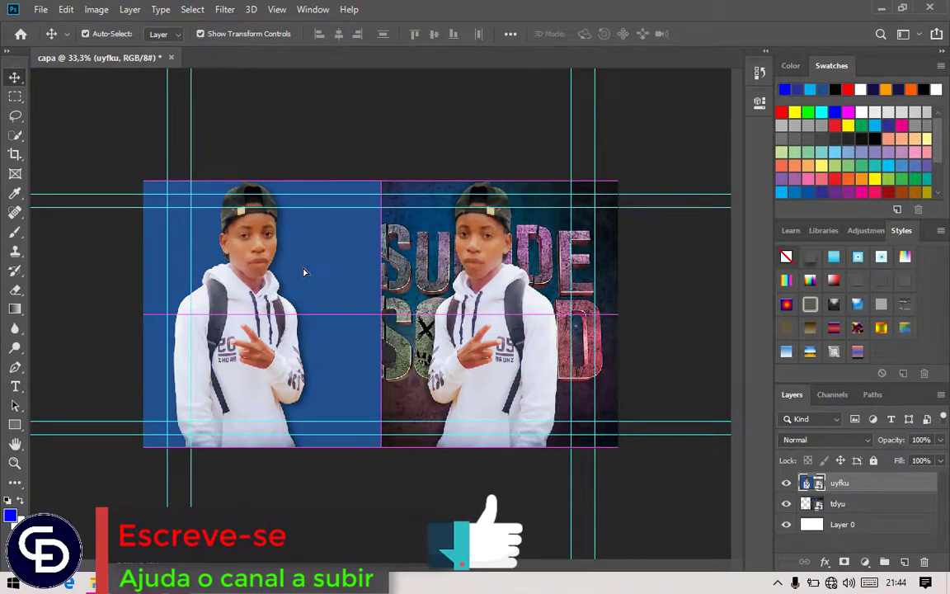
left_click_drag(454, 288, 473, 279)
left_click(330, 290)
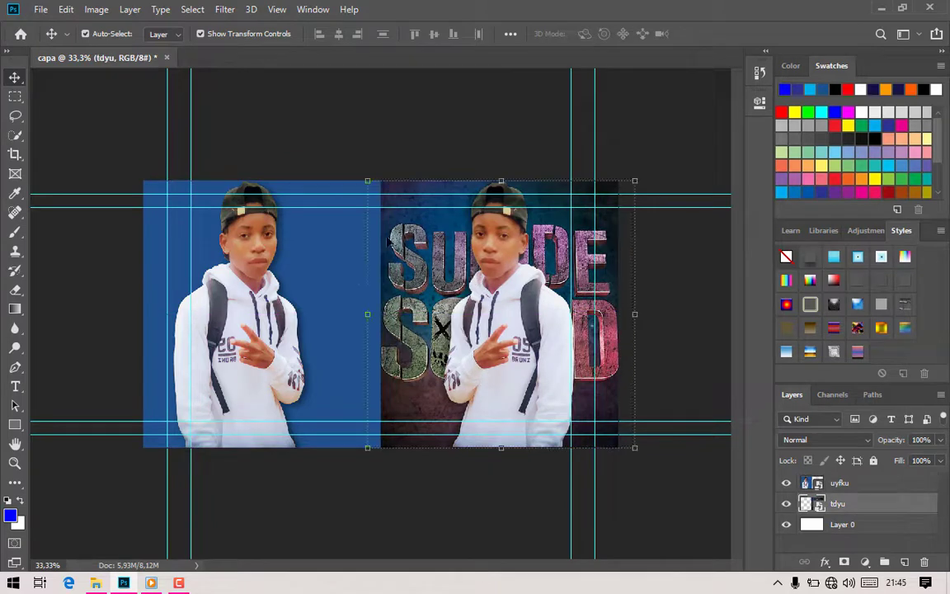
left_click(349, 279)
left_click(426, 292)
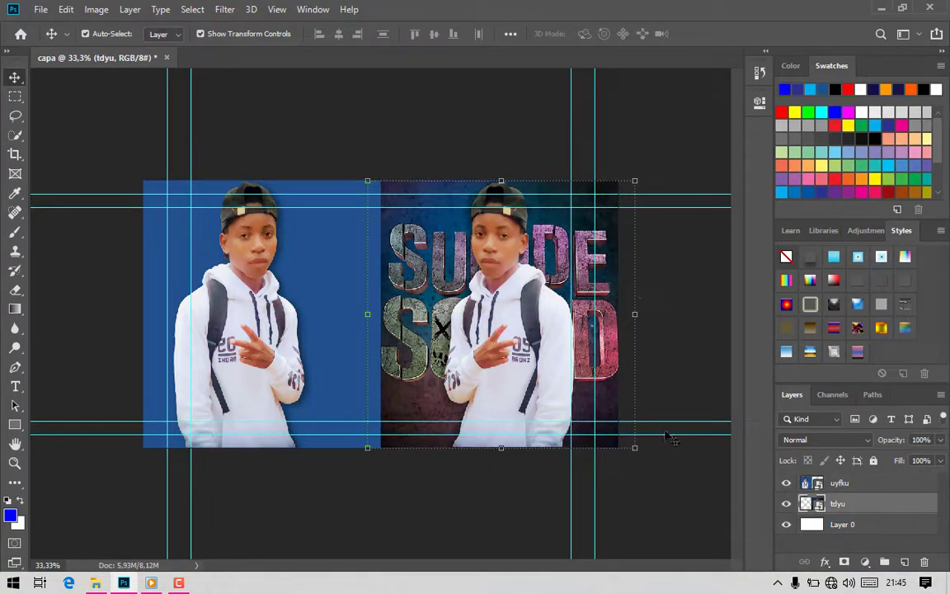
Place the icons8-adobe-photoshop-48 icon from the file folder into the composition
left_click(96, 582)
left_click_drag(377, 487, 363, 402)
scroll(363, 402, "up", 3)
left_click(201, 378)
left_click_drag(201, 378, 379, 314)
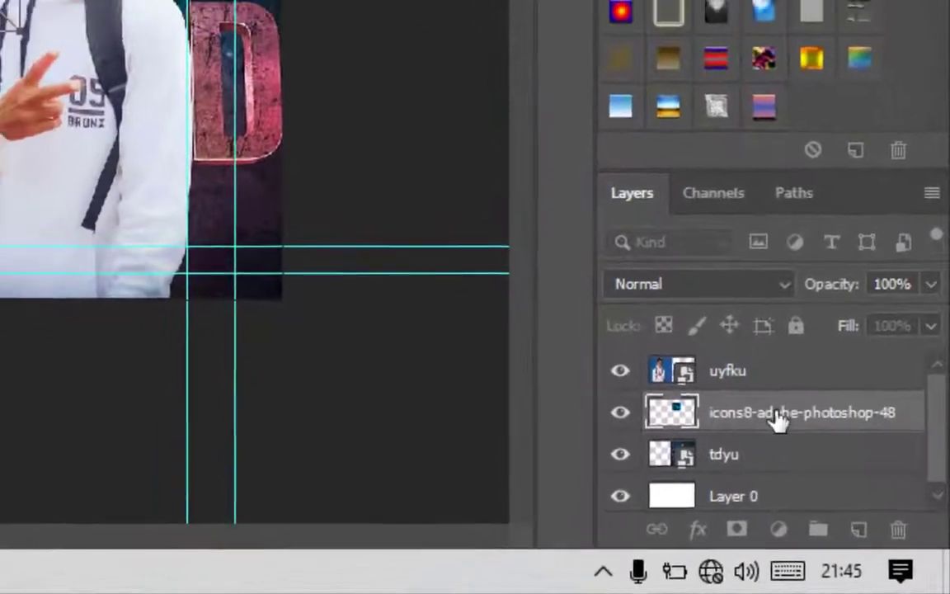
Bring the Photoshop icon layer above uyfku and position the icon over the seam between both photos, near the upper guides
left_click_drag(861, 504, 825, 481)
left_click_drag(359, 203, 301, 183)
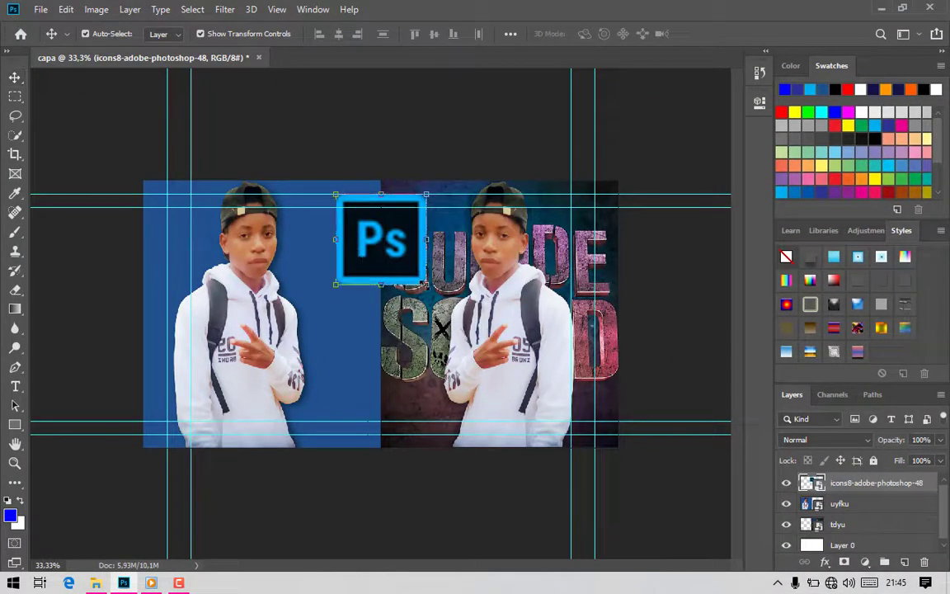
left_click_drag(423, 282, 383, 259)
key("Return")
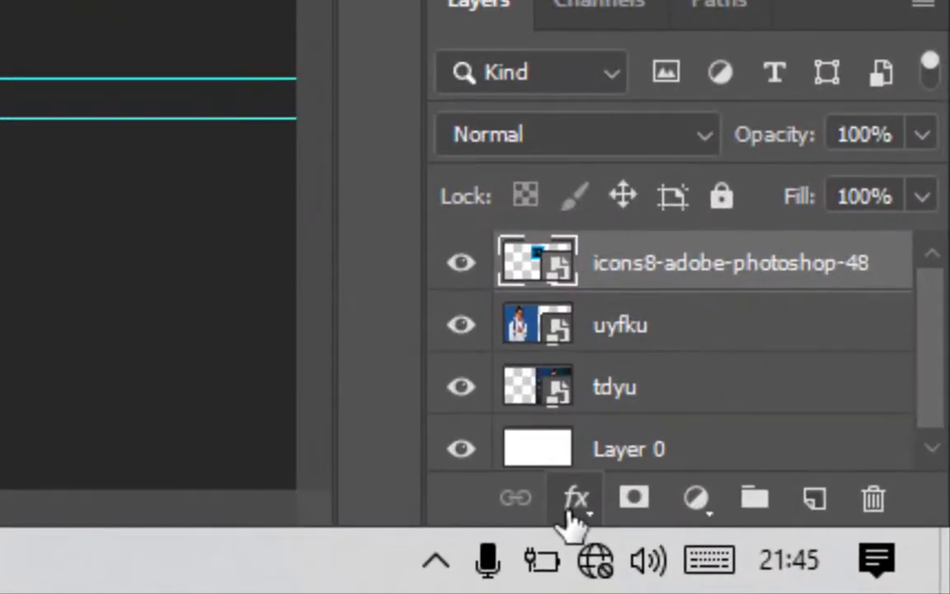
Add an Outer Glow layer style to the Photoshop icon with the glow colour 00b0ff
left_click(844, 562)
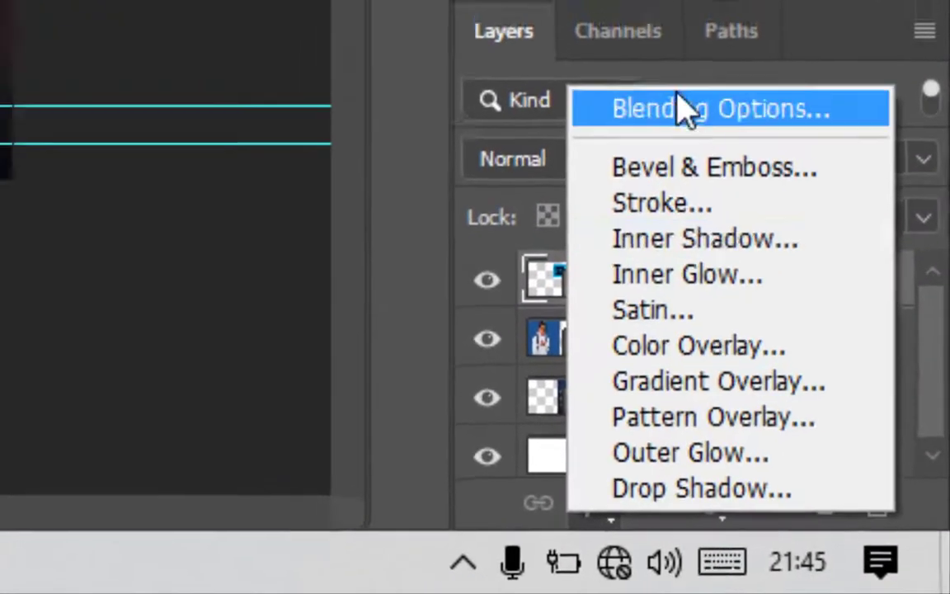
left_click(684, 107)
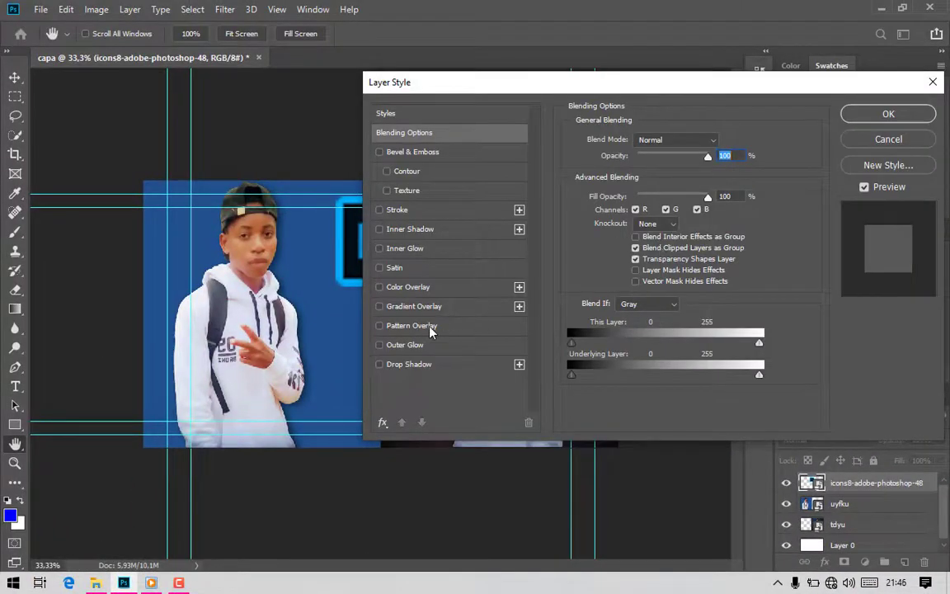
left_click(430, 326)
left_click(427, 345)
left_click(606, 192)
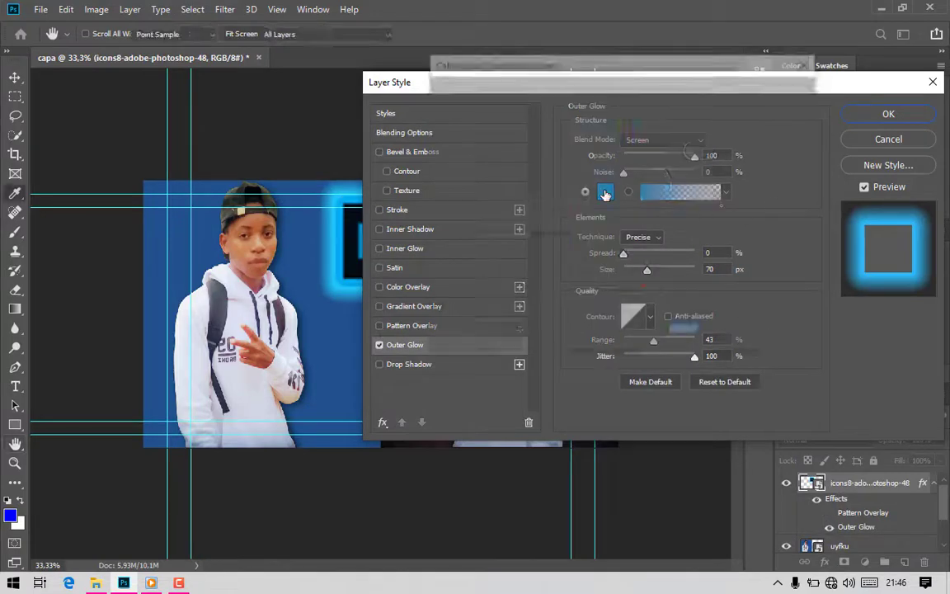
type("00b0ff")
left_click(767, 93)
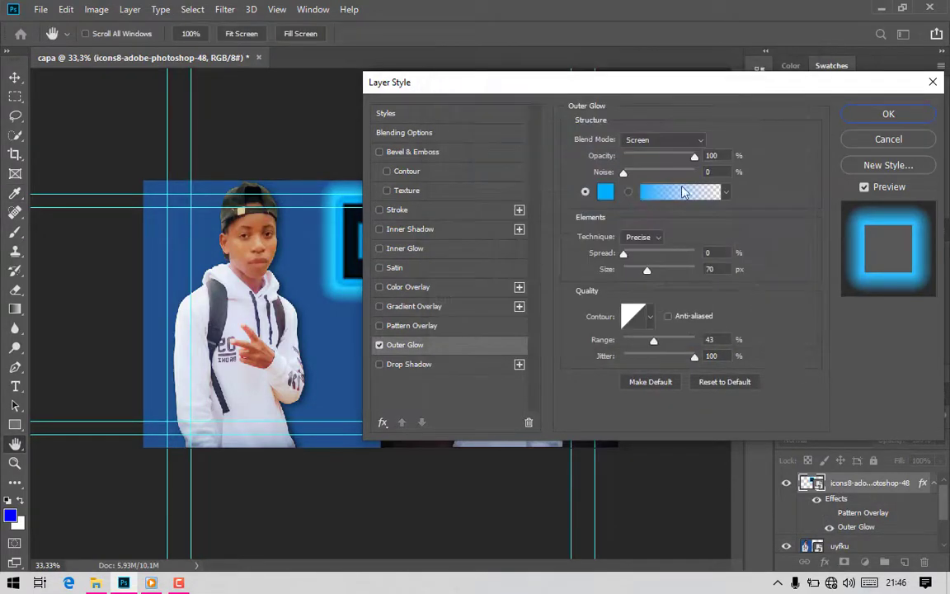
Adjust the outer glow to 57 px size, 48% range and 0% jitter
double_click(712, 155)
left_click_drag(656, 347, 689, 343)
left_click_drag(624, 97, 783, 27)
mouse_move(807, 200)
left_mouse_down()
mouse_move(798, 213)
mouse_move(786, 192)
mouse_move(879, 221)
mouse_move(805, 203)
left_mouse_up()
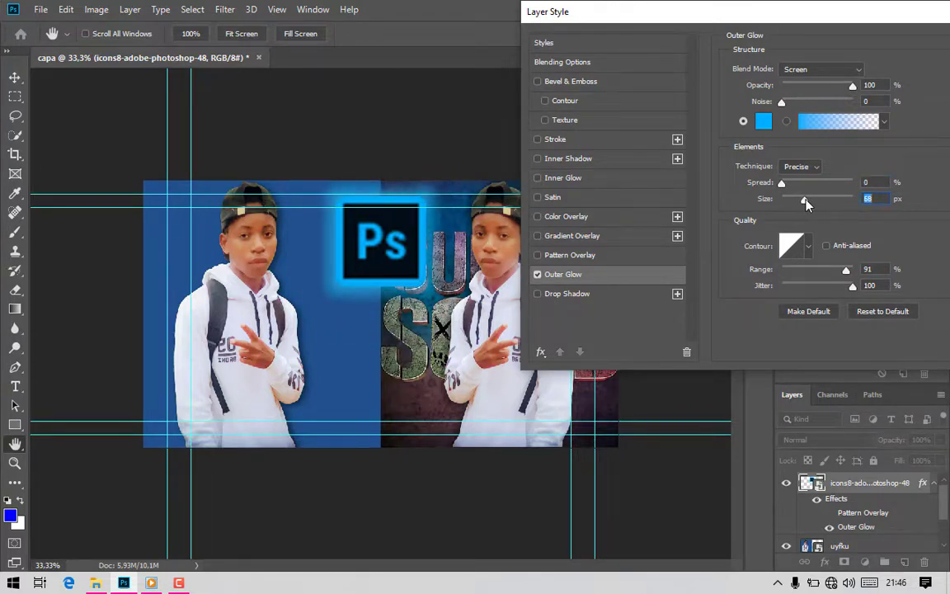
left_click_drag(847, 272, 780, 290)
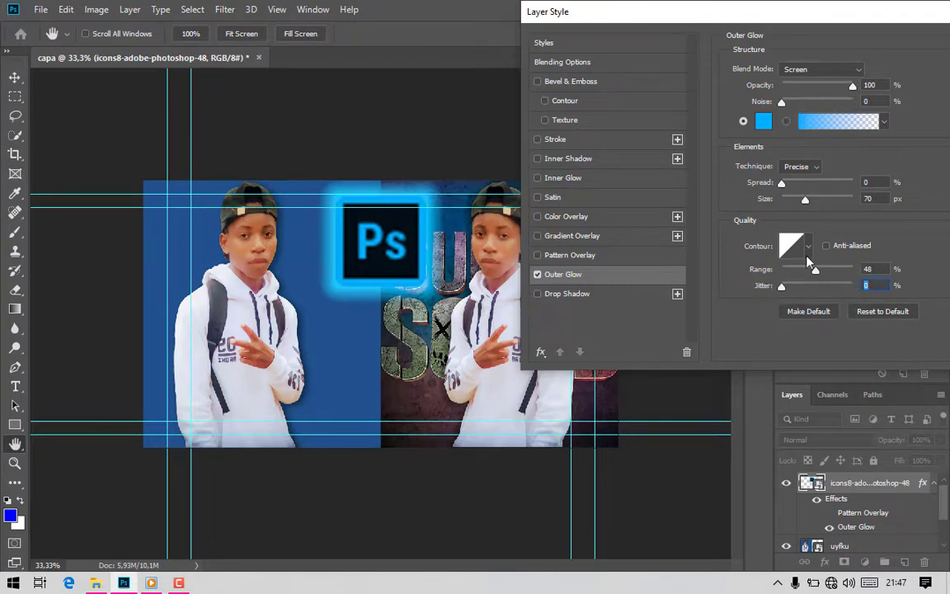
left_click_drag(782, 182, 803, 205)
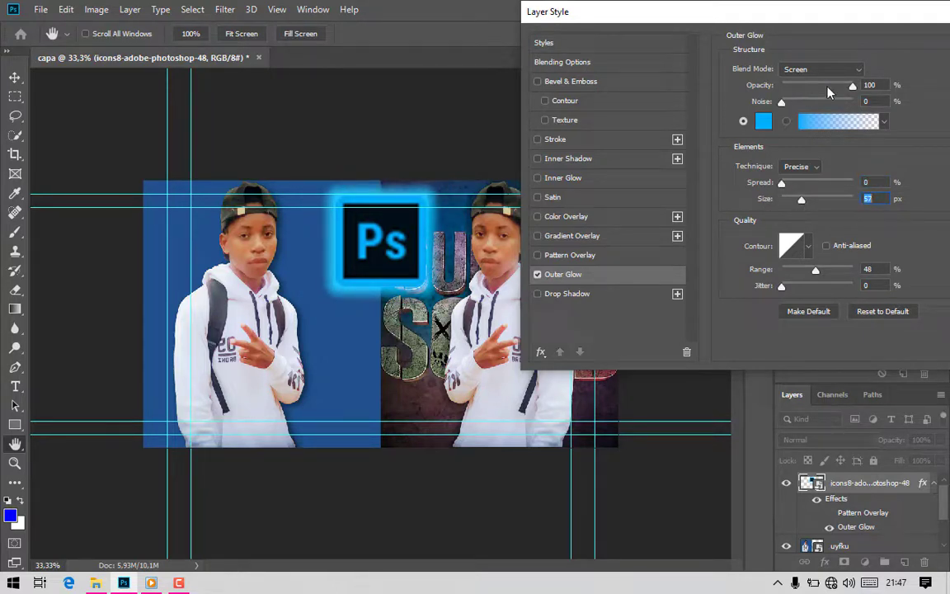
Try the Hard Light blend mode on the outer glow with 139 px size, 42% range and 49% jitter
left_click(806, 74)
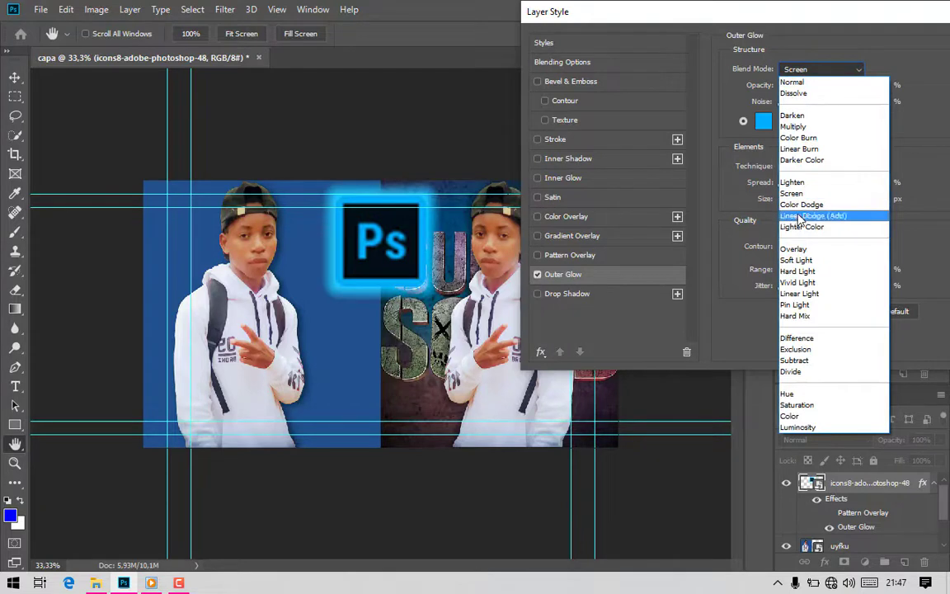
left_click(803, 275)
mouse_move(783, 187)
left_mouse_down()
mouse_move(816, 191)
mouse_move(787, 206)
mouse_move(813, 215)
mouse_move(850, 182)
mouse_move(782, 183)
mouse_move(782, 199)
mouse_move(819, 182)
mouse_move(806, 202)
mouse_move(825, 203)
mouse_move(811, 184)
mouse_move(782, 185)
left_mouse_up()
mouse_move(804, 285)
left_mouse_down()
mouse_move(818, 296)
mouse_move(836, 270)
mouse_move(814, 277)
left_mouse_up()
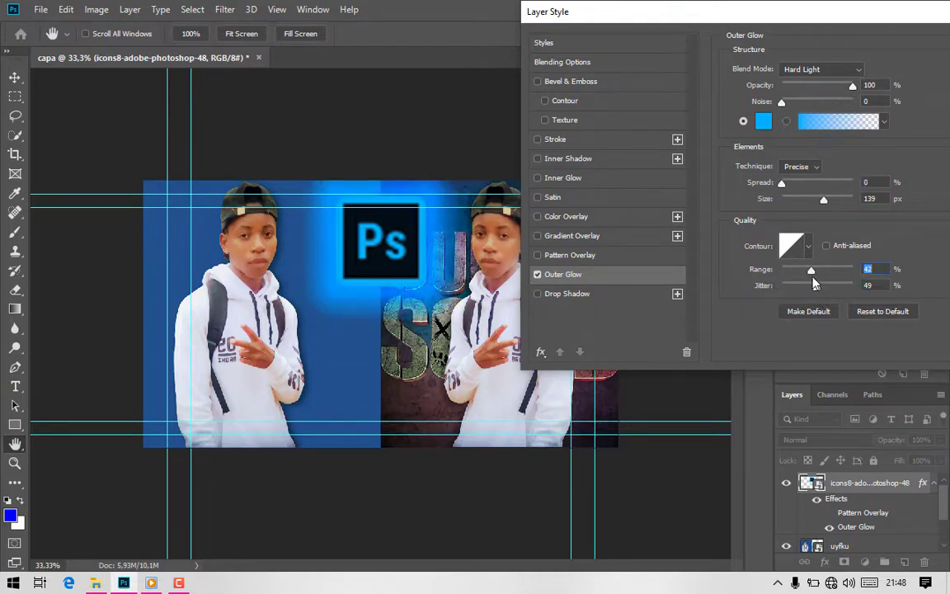
Set the outer glow to Screen blend mode, 57 px size, 70% range and 100% jitter, and apply the style
left_click(831, 71)
left_click(797, 183)
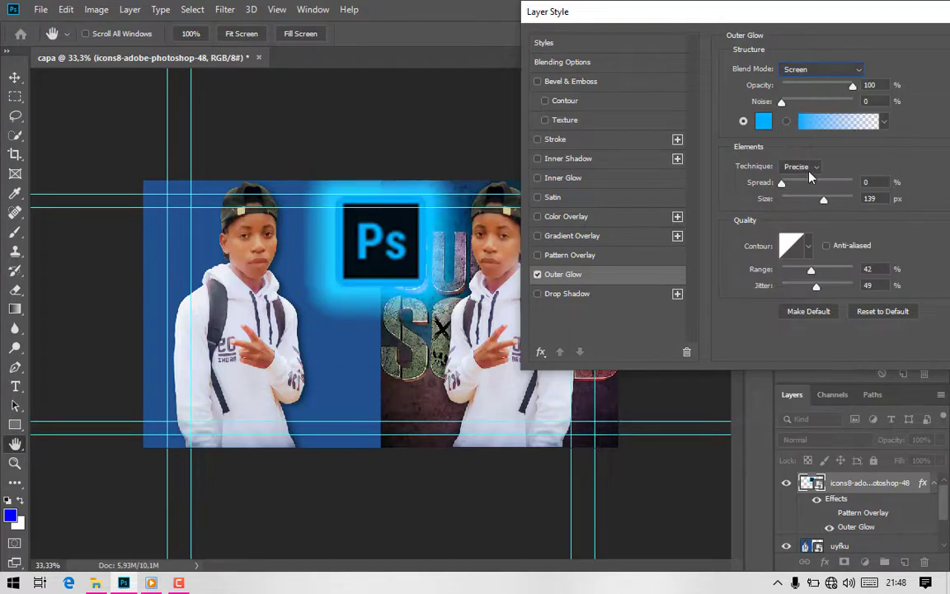
left_click_drag(824, 199, 801, 199)
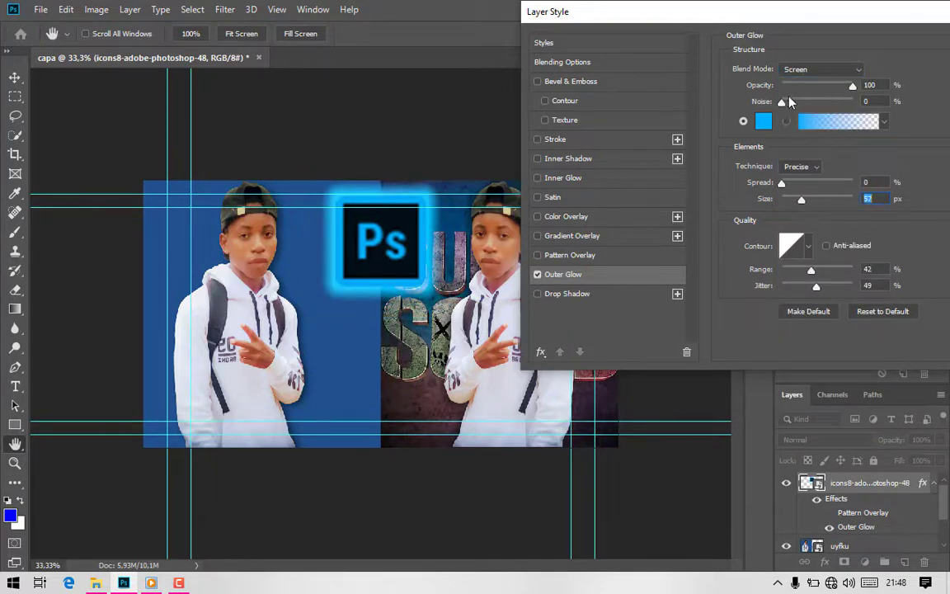
left_click_drag(791, 101, 799, 101)
mouse_move(843, 291)
left_mouse_down()
mouse_move(854, 287)
mouse_move(832, 276)
left_mouse_up()
left_click_drag(707, 15, 602, 32)
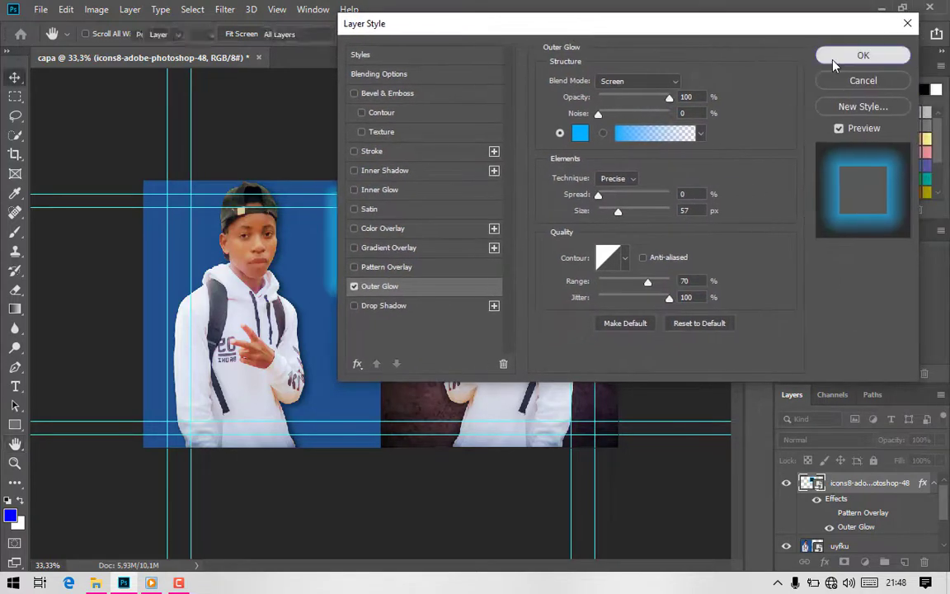
left_click(861, 55)
Add the text line "Como trocar o fundo da foto" above the uyfku layer and move it across the lower middle of the canvas
key("v")
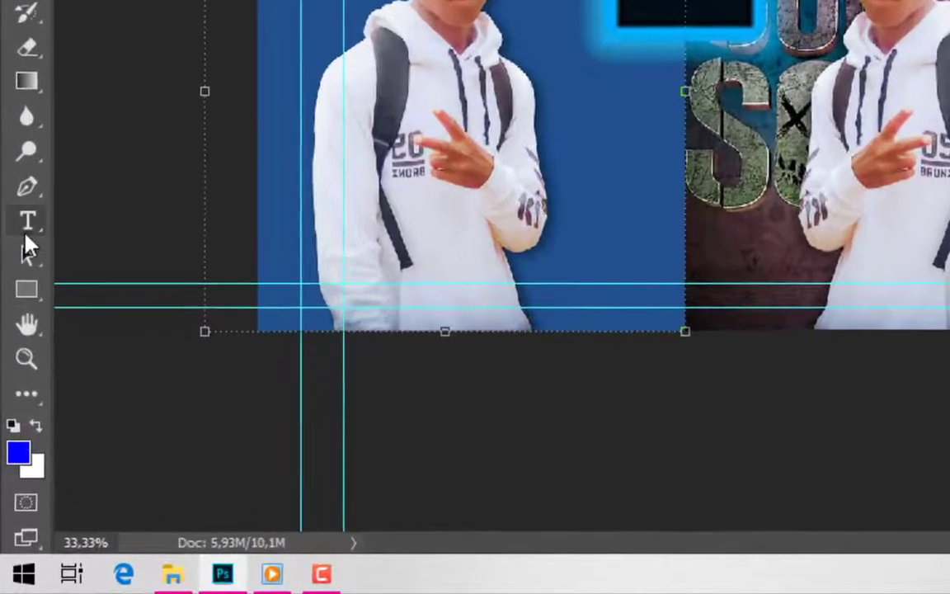
left_click(21, 293)
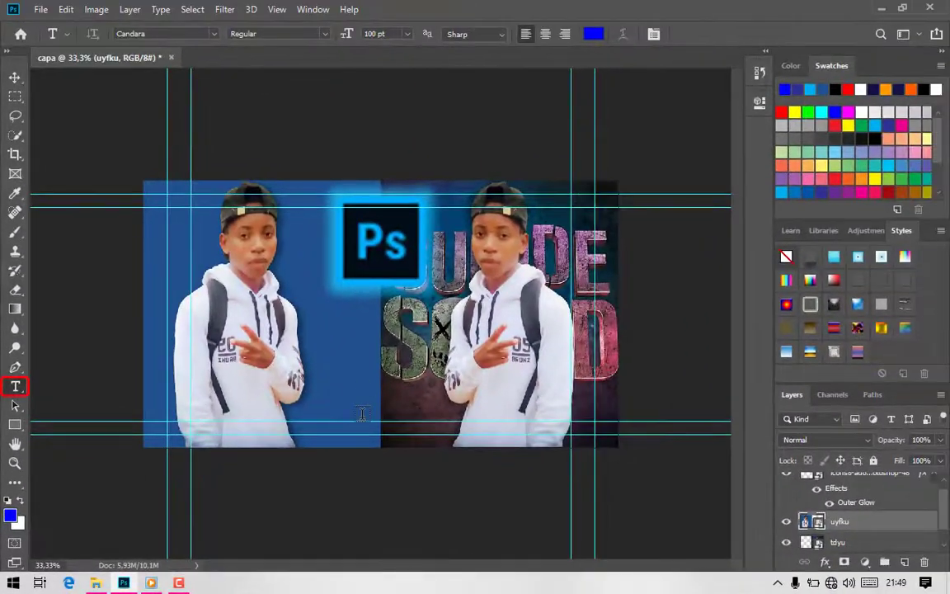
left_click(362, 413)
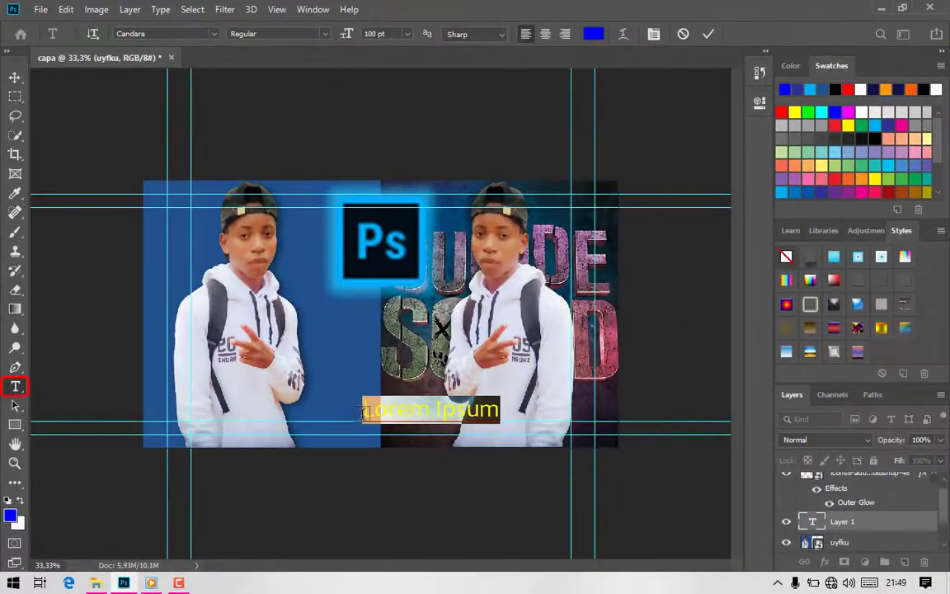
key("BackSpace")
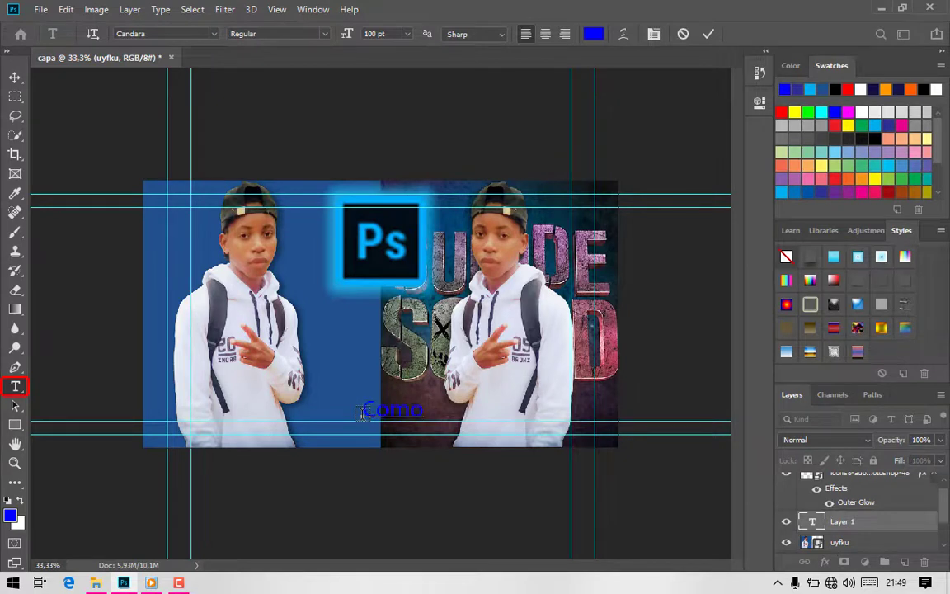
type("Como trocar o ")
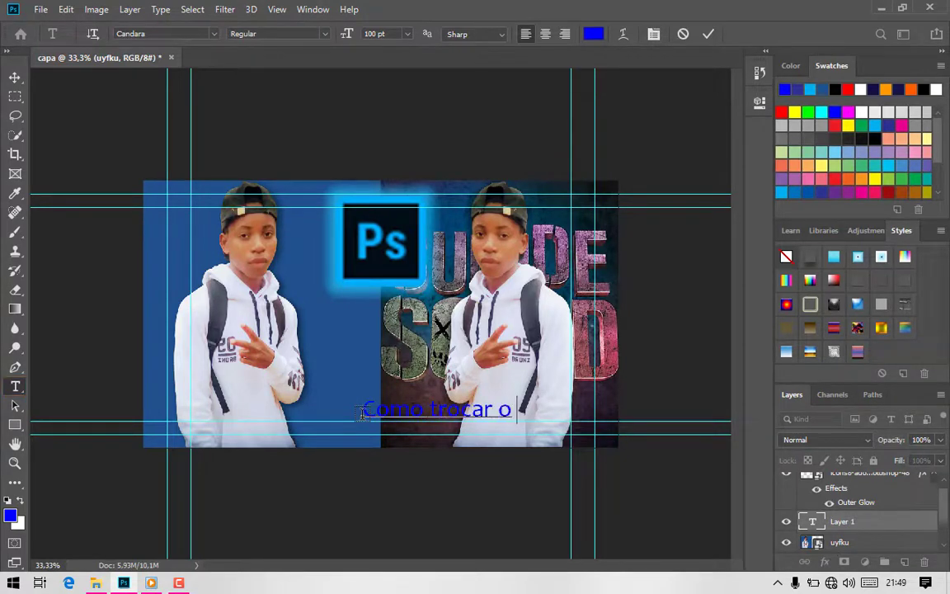
type("fundo da")
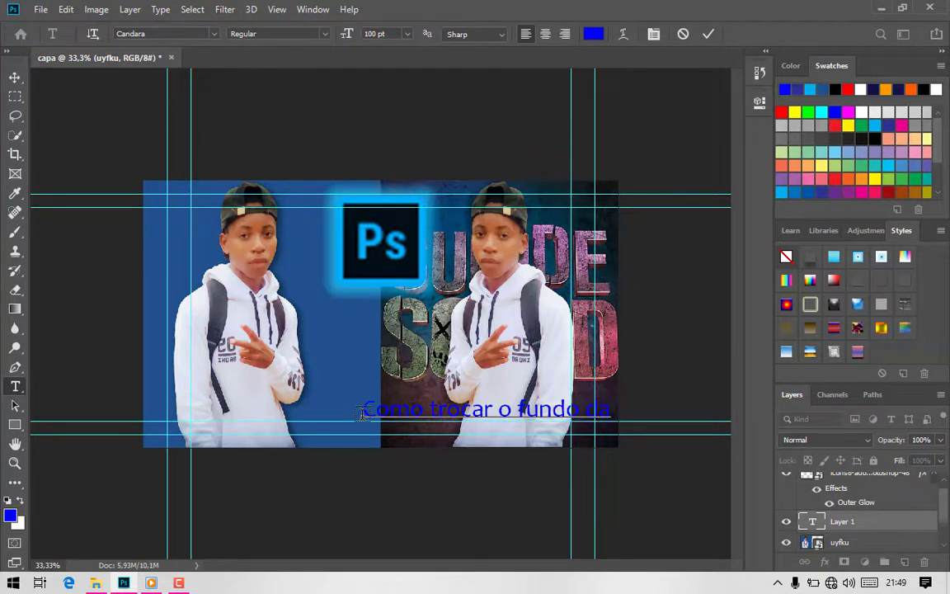
left_click_drag(503, 377, 396, 347)
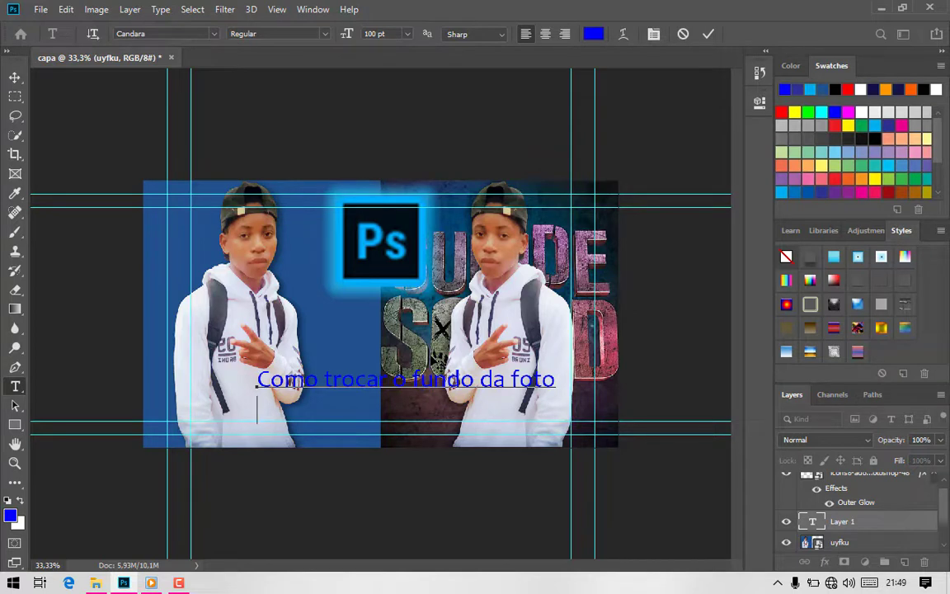
Add a second text line reading "usando apenas o phosthop"
type("usando ap")
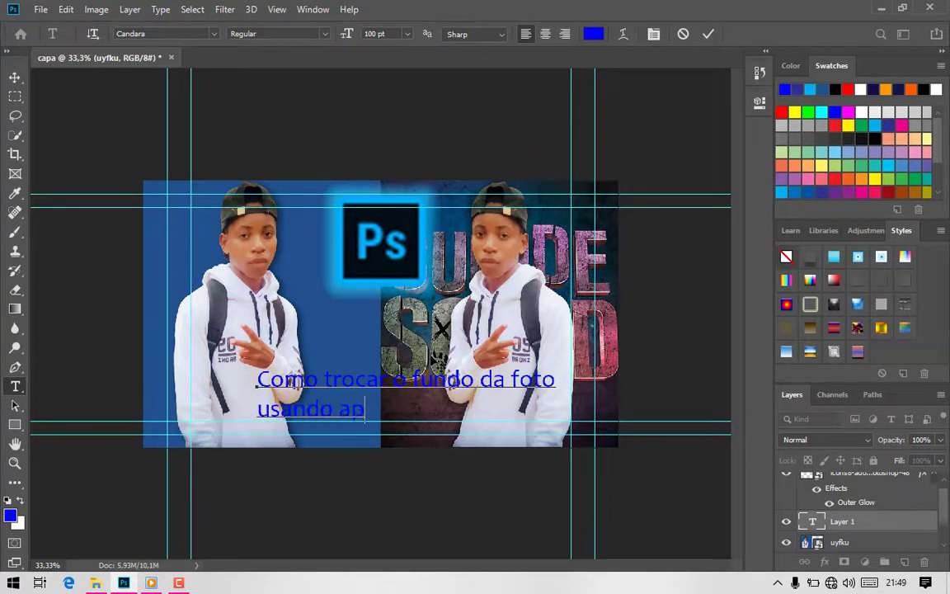
type("enas o ph")
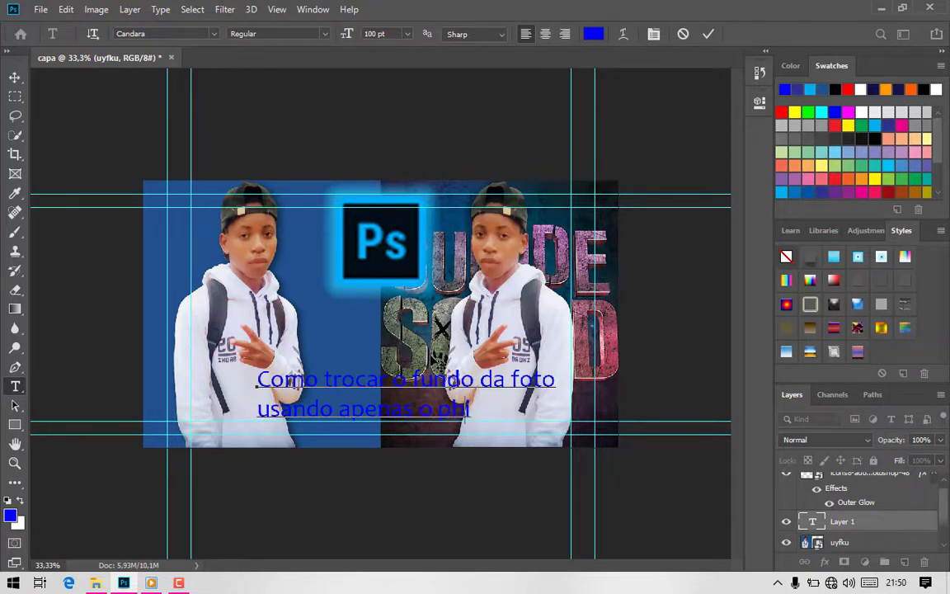
type("oshop")
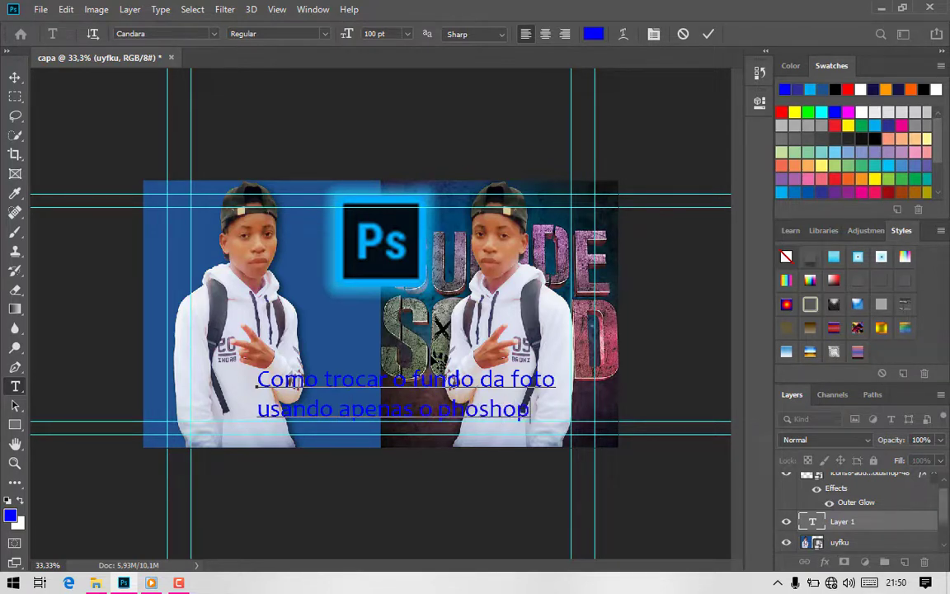
key("BackSpace")
key("BackSpace")
key("BackSpace")
type("thop")
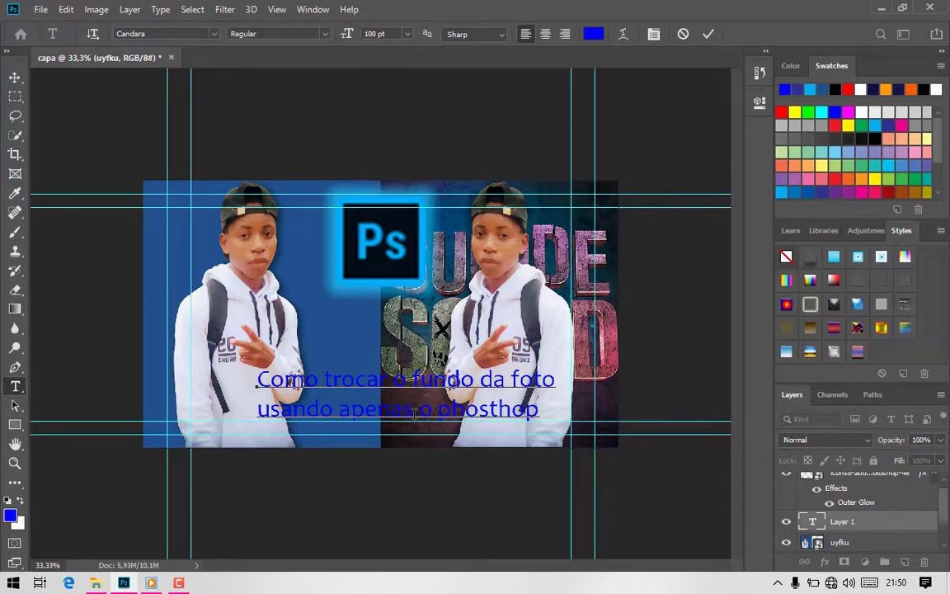
Recolor both lines of the title text to pure red, ff0000
key("ctrl+a")
left_click(593, 34)
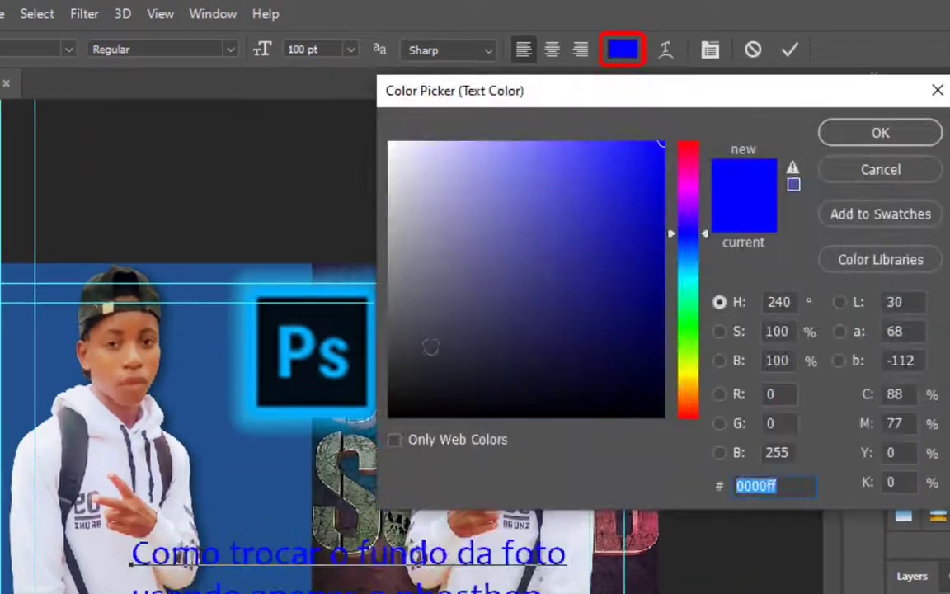
left_click(443, 217)
left_click_drag(405, 314, 616, 238)
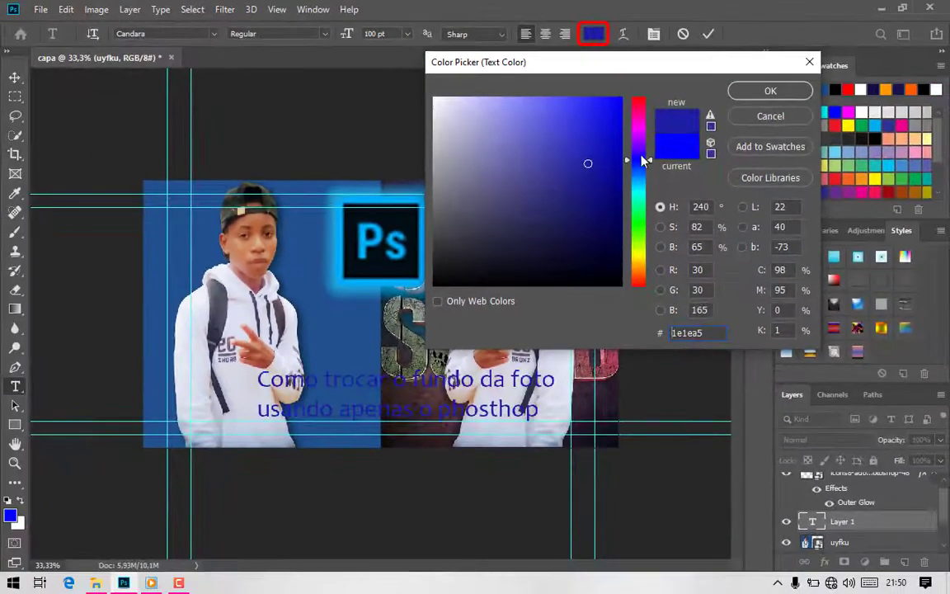
left_click_drag(693, 232, 699, 128)
left_click_drag(625, 97, 649, 308)
left_click(604, 114)
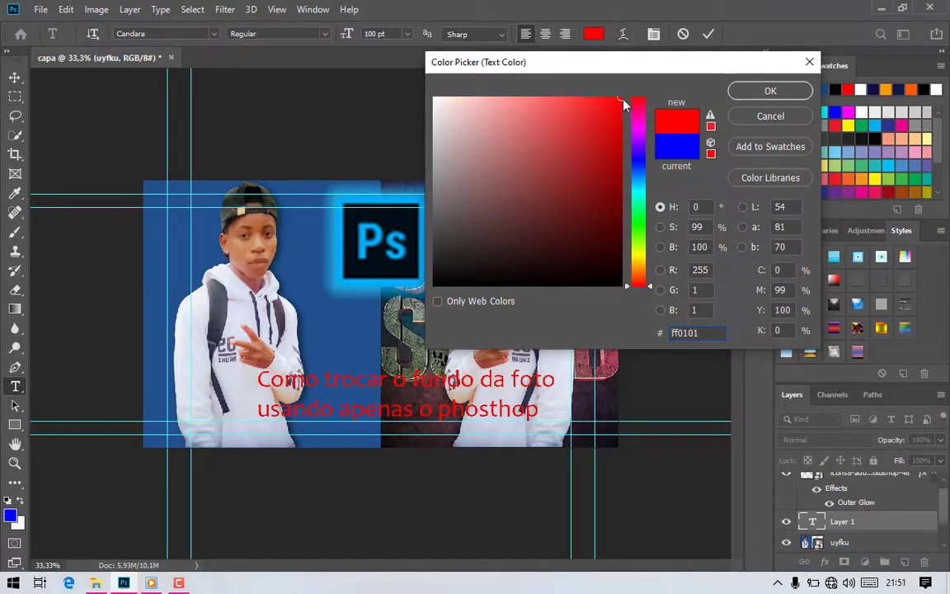
left_click_drag(604, 114, 624, 98)
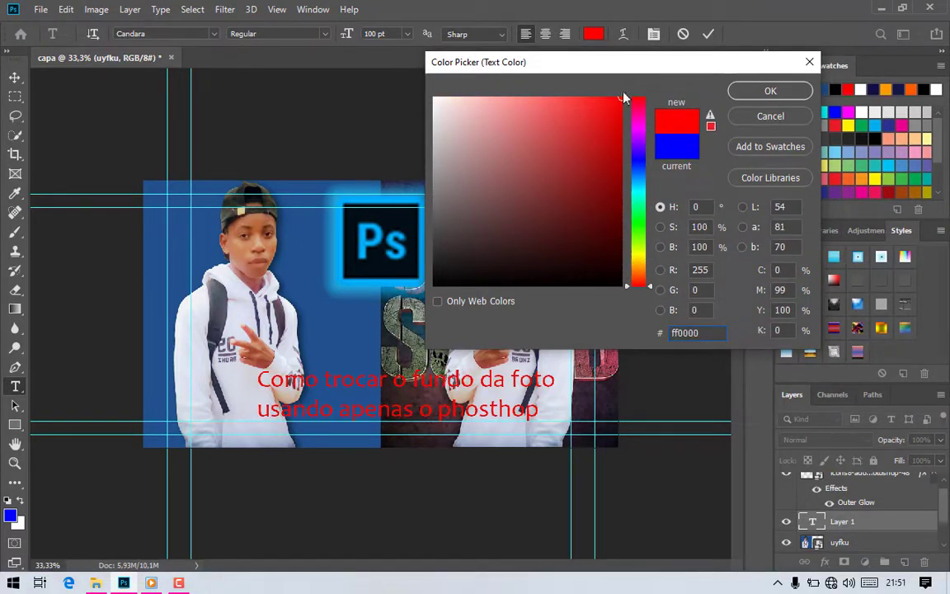
left_click(668, 149)
left_click_drag(637, 157, 636, 89)
left_click(768, 91)
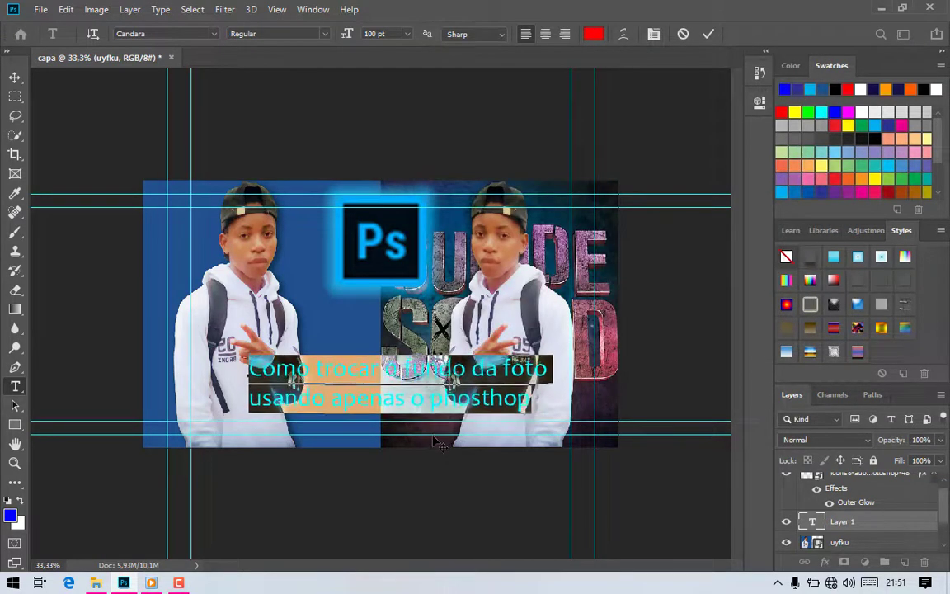
Set the title's font style to Bold Italic after trying Light Italic
left_click(281, 33)
left_click(307, 91)
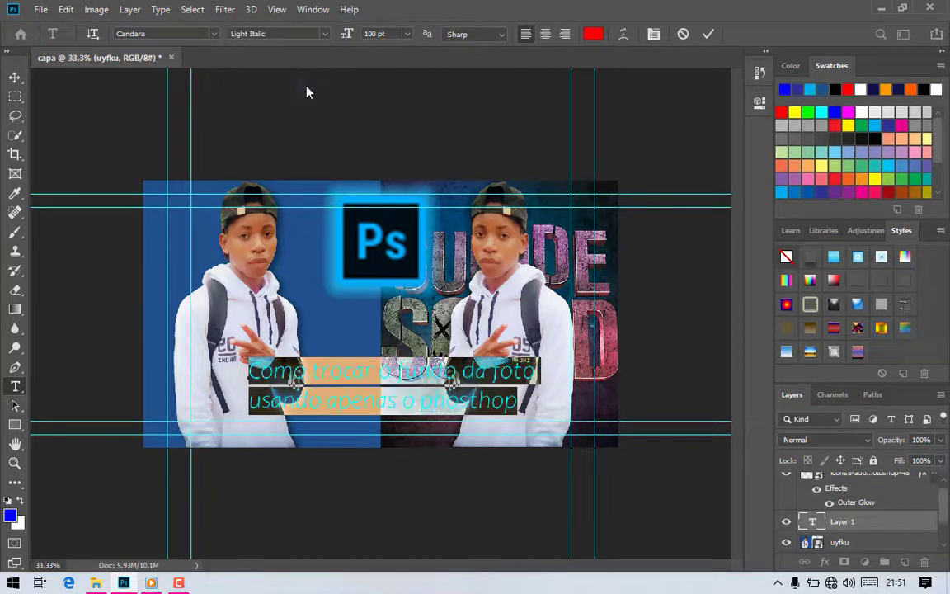
left_click(326, 34)
left_click(305, 100)
left_click(404, 368)
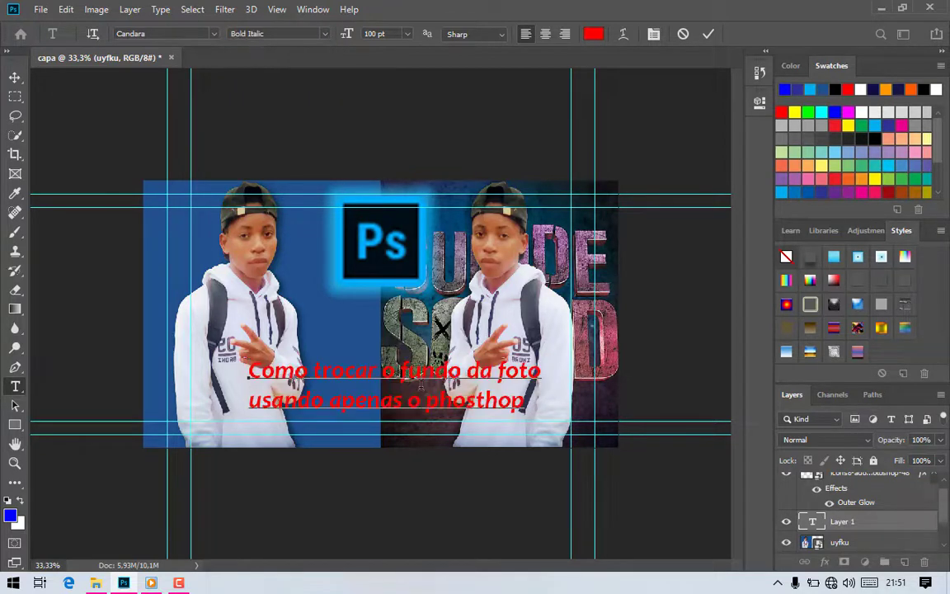
Recolor only the word "phosthop" in the title to a bright blue
double_click(474, 400)
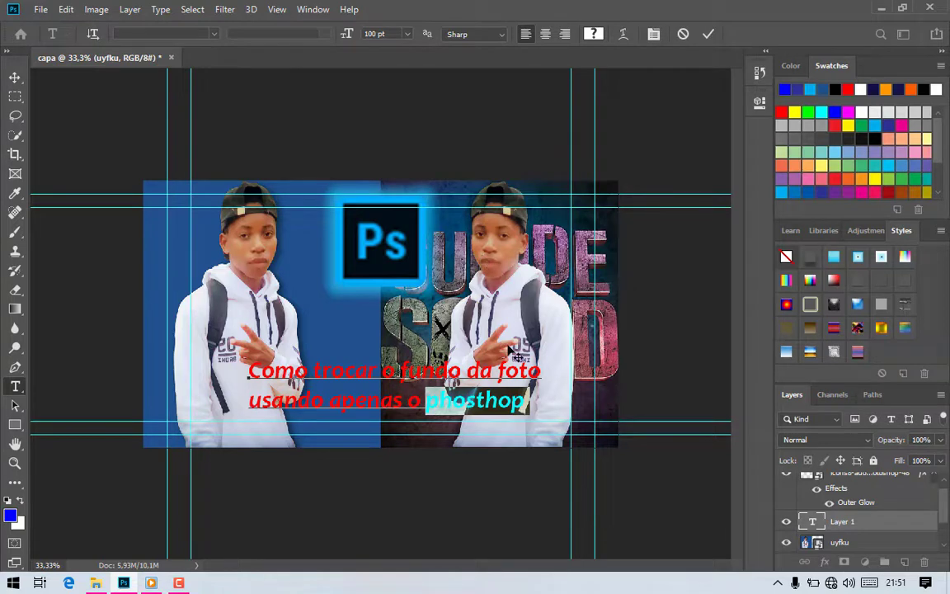
left_click(590, 33)
mouse_move(641, 177)
left_mouse_down()
mouse_move(640, 162)
mouse_move(643, 175)
left_mouse_up()
left_click(763, 90)
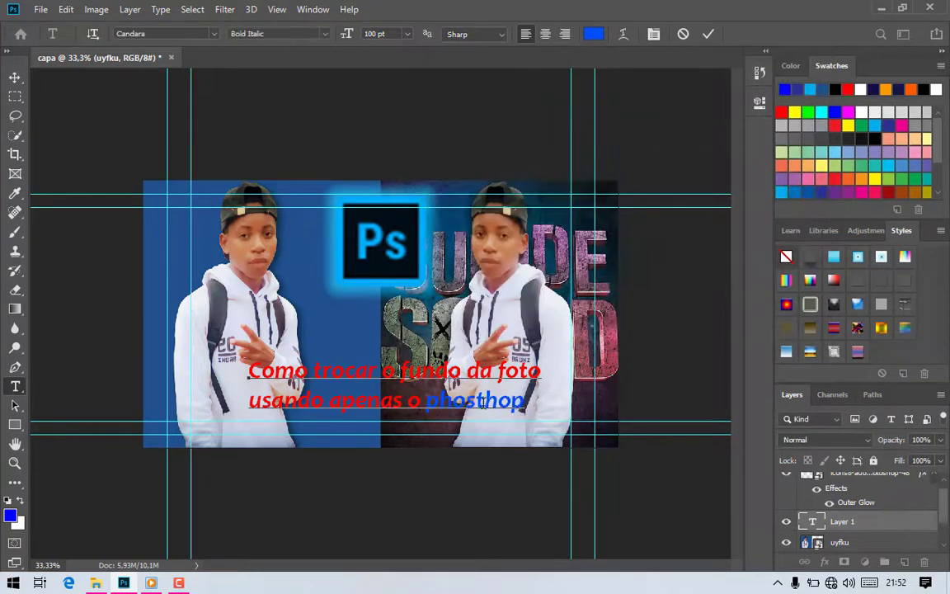
Try preset layer styles on the title, revert them, and apply the preset with a thin black outside stroke
left_click_drag(424, 400, 236, 361)
left_click(814, 260)
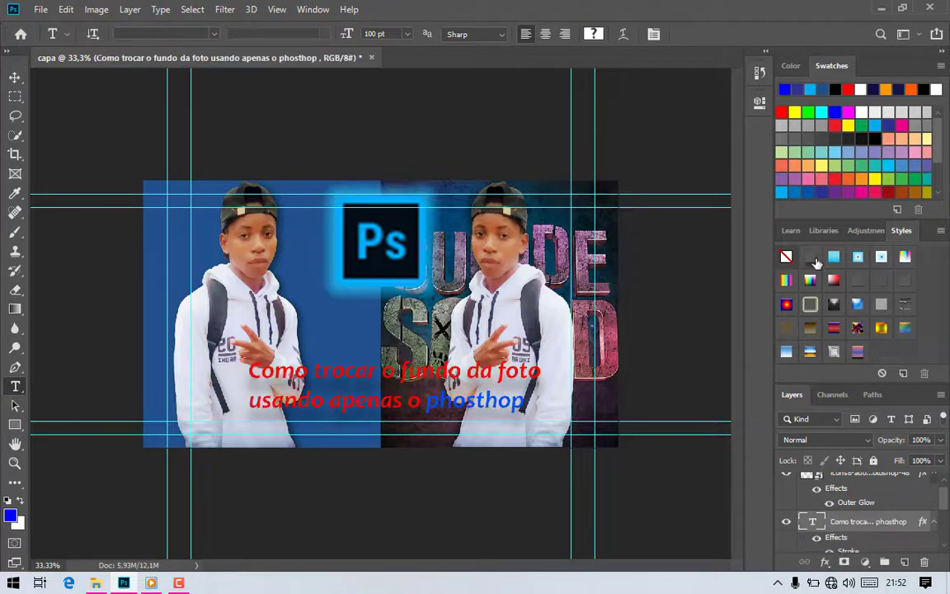
key("ctrl+z")
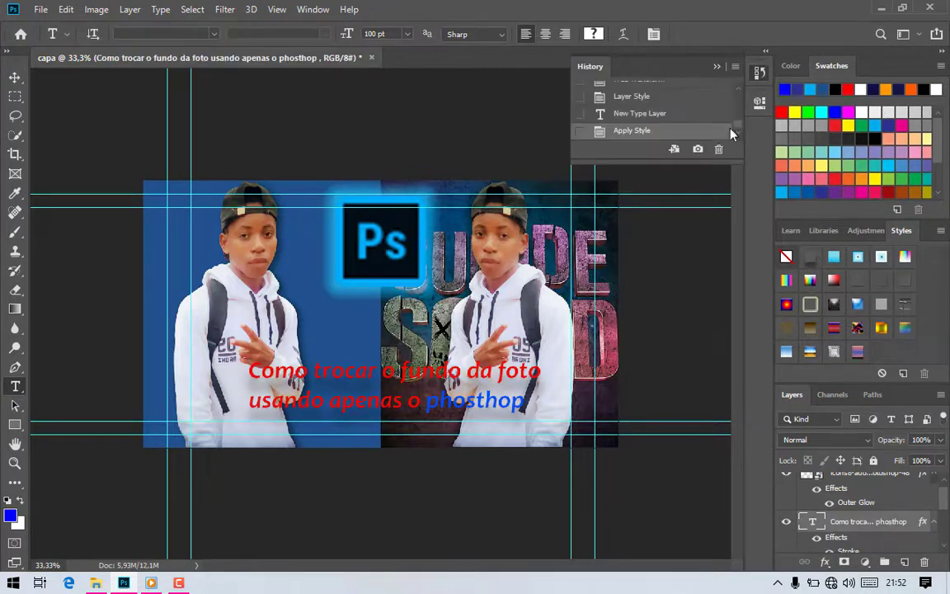
left_click(876, 280)
left_click(877, 280)
left_click(648, 113)
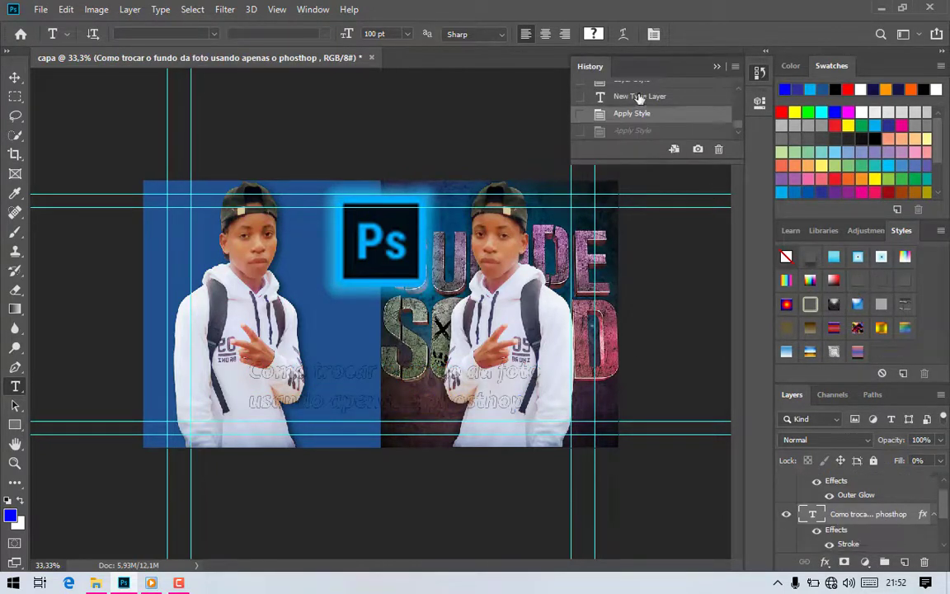
left_click(640, 96)
left_click(903, 290)
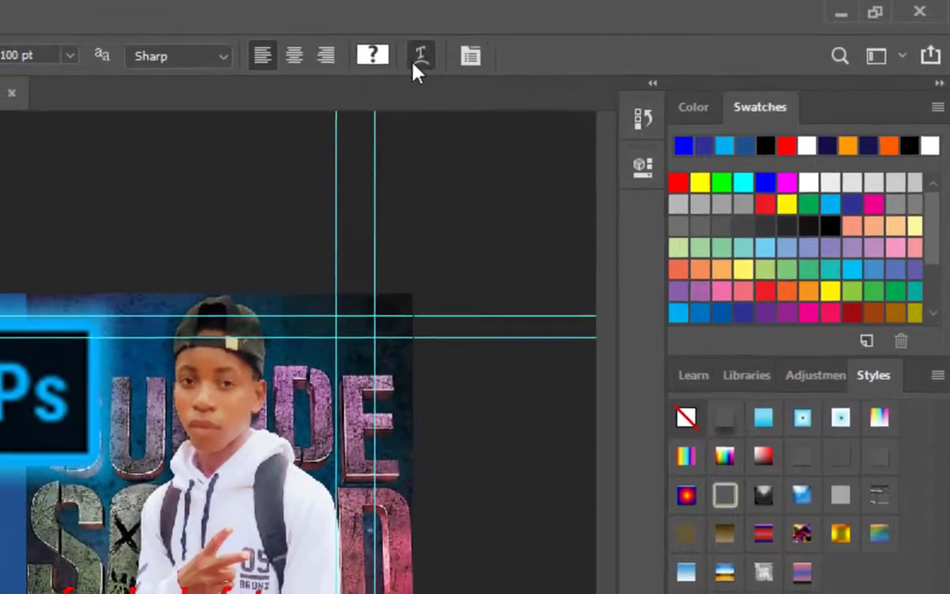
Warp the title text with a horizontal Arc, -14% bend, +4% horizontal distortion and +7% vertical distortion
left_click(408, 56)
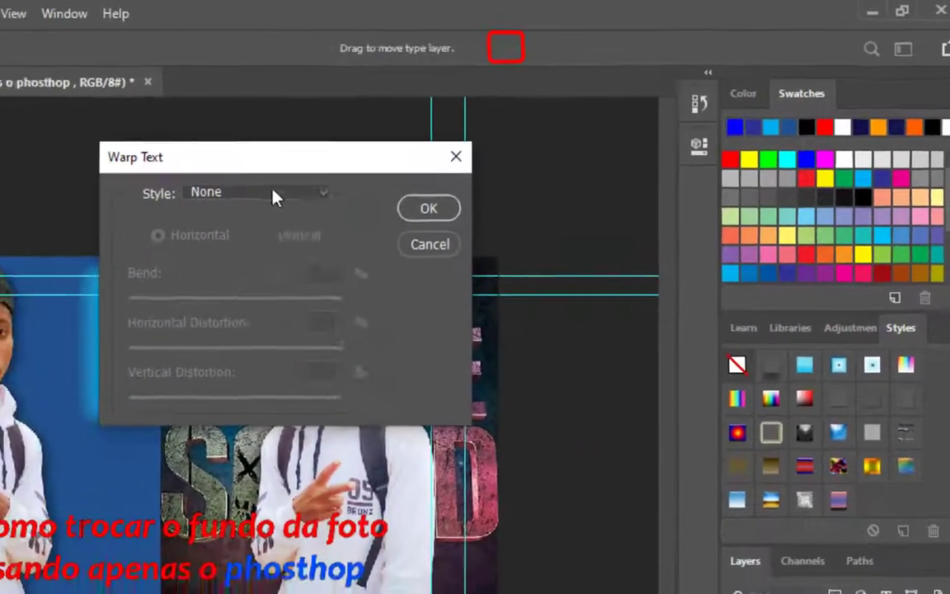
left_click(272, 196)
left_click(345, 223)
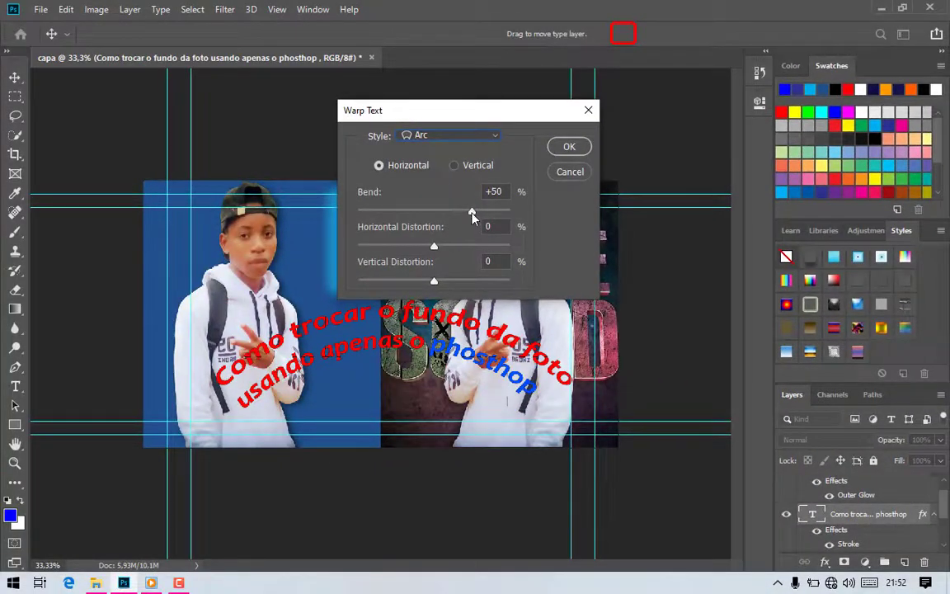
left_click_drag(472, 213, 445, 211)
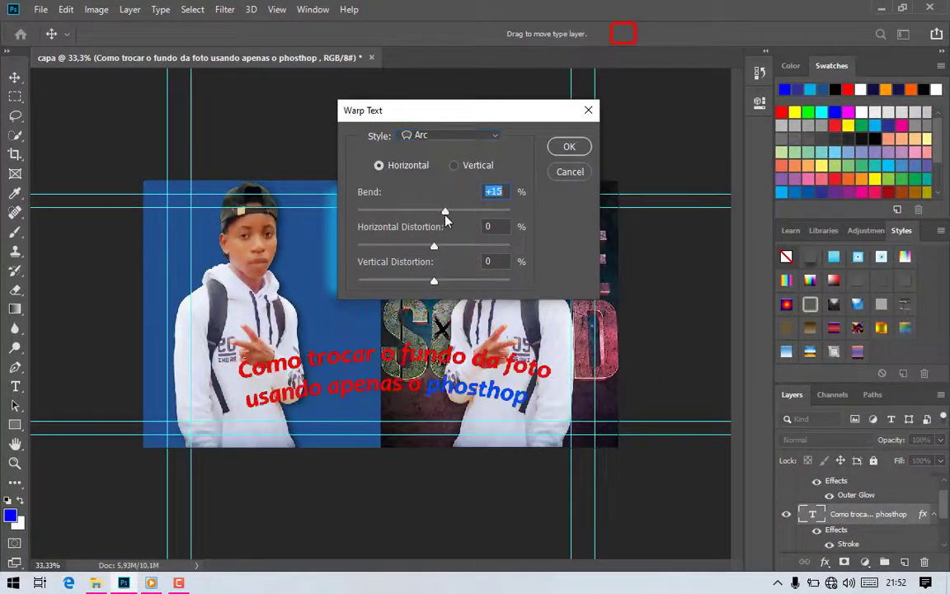
left_click_drag(434, 280, 425, 216)
left_click(454, 165)
left_click(379, 165)
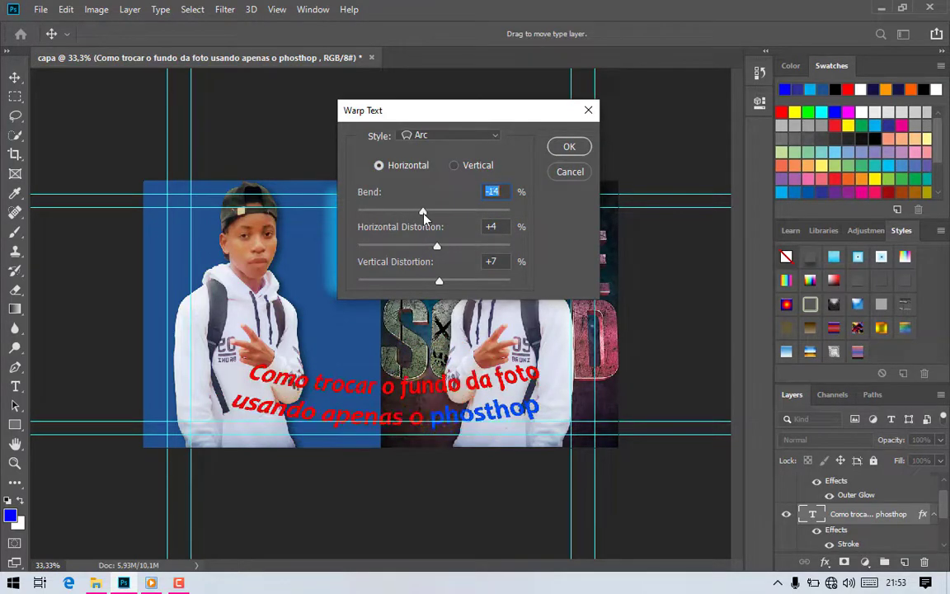
left_click(571, 148)
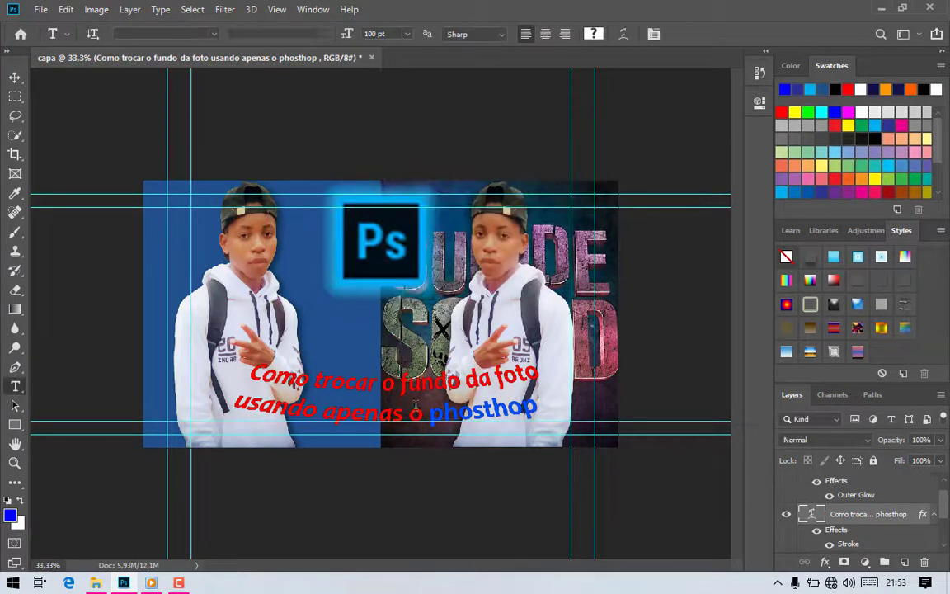
Check the Stroke settings in the title layer's blending options
left_click(825, 562)
left_click(821, 423)
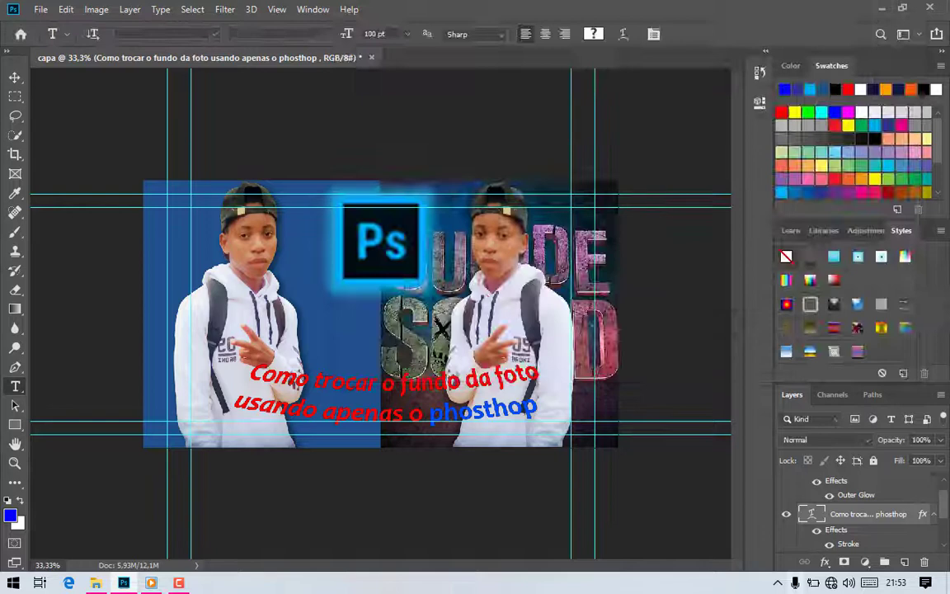
left_click(845, 55)
left_click(825, 563)
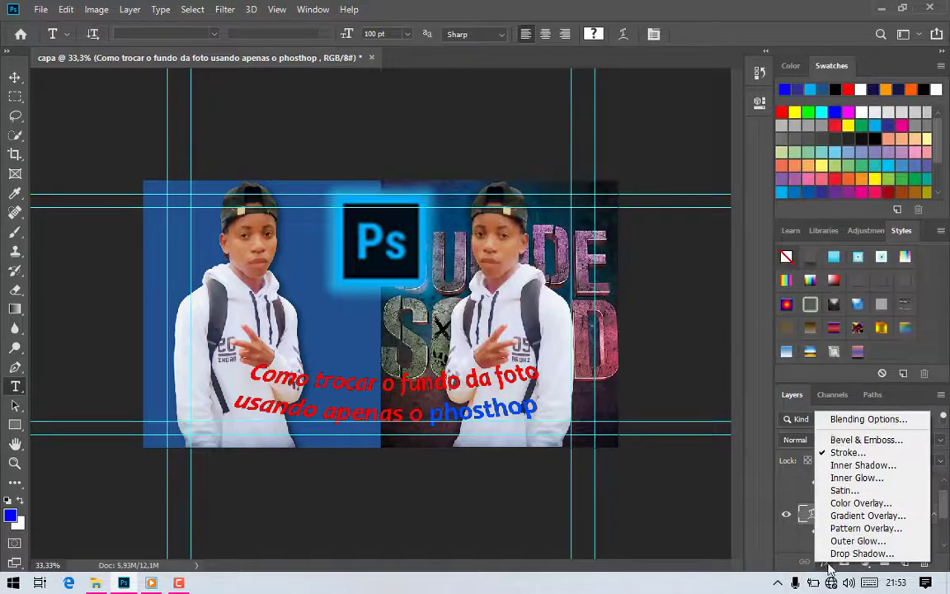
left_click(832, 420)
left_click(372, 94)
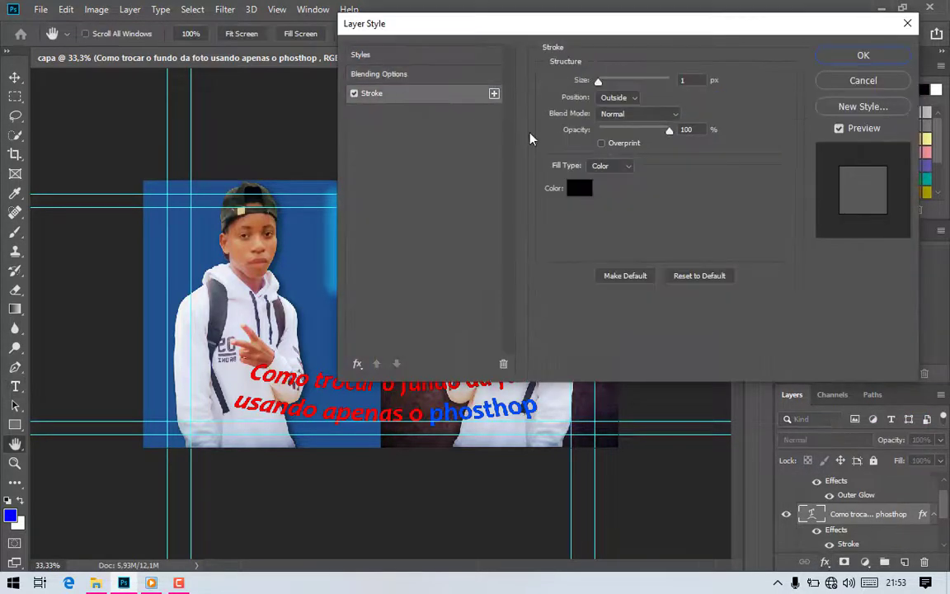
left_click(861, 53)
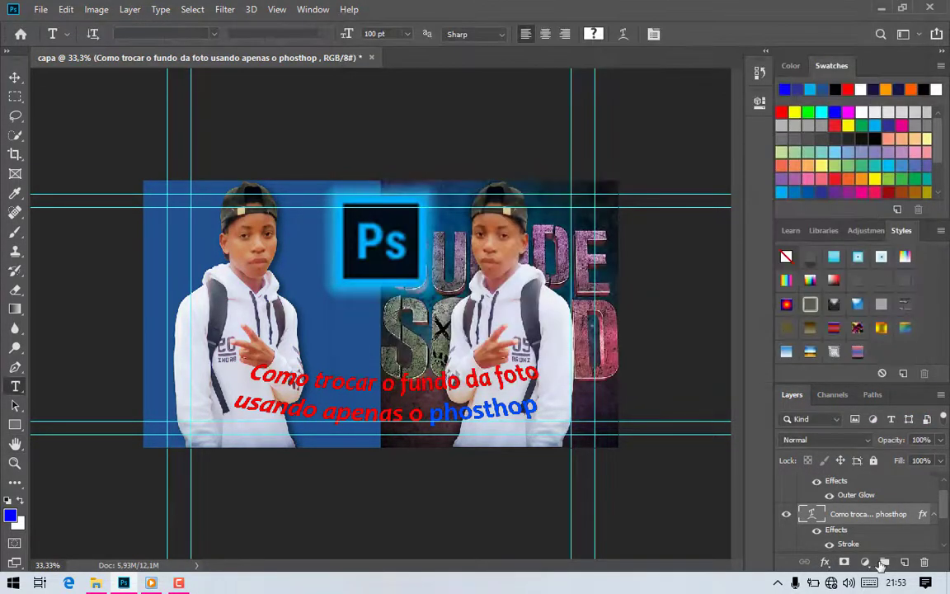
Add a linear gradient fill layer above the title with an angle of 136,36° and a scale of 110%
left_click(865, 563)
left_click(860, 320)
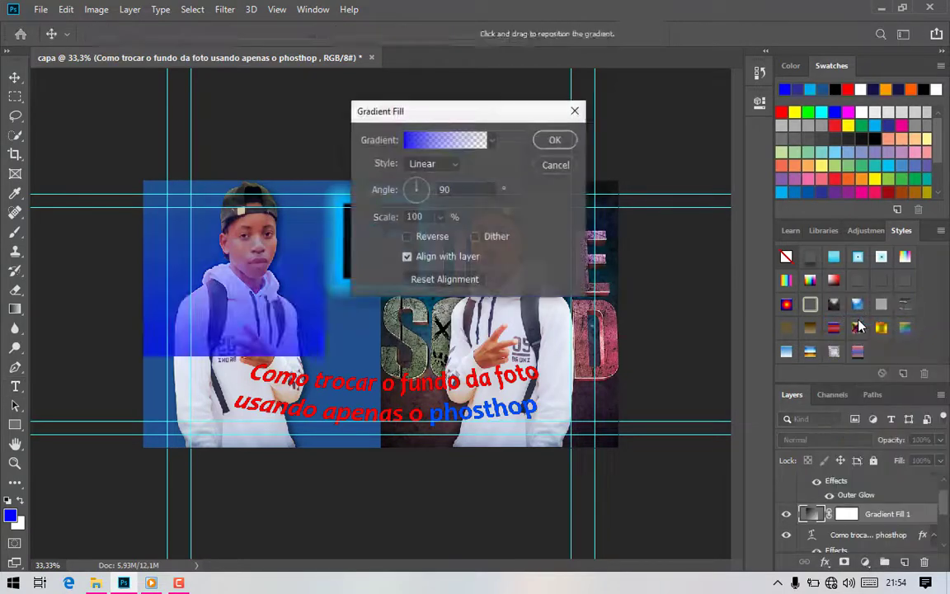
left_click_drag(426, 185, 404, 181)
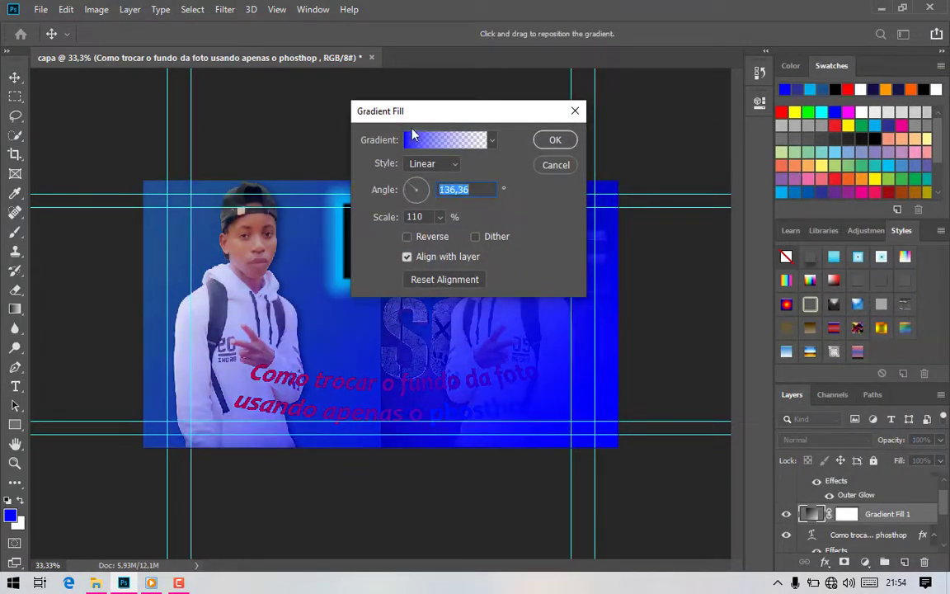
Try the Violet, Orange gradient preset, switch the fill to the blue-to-white preset and open its blue stop's color for editing
left_click(414, 138)
left_click(373, 96)
left_click(421, 96)
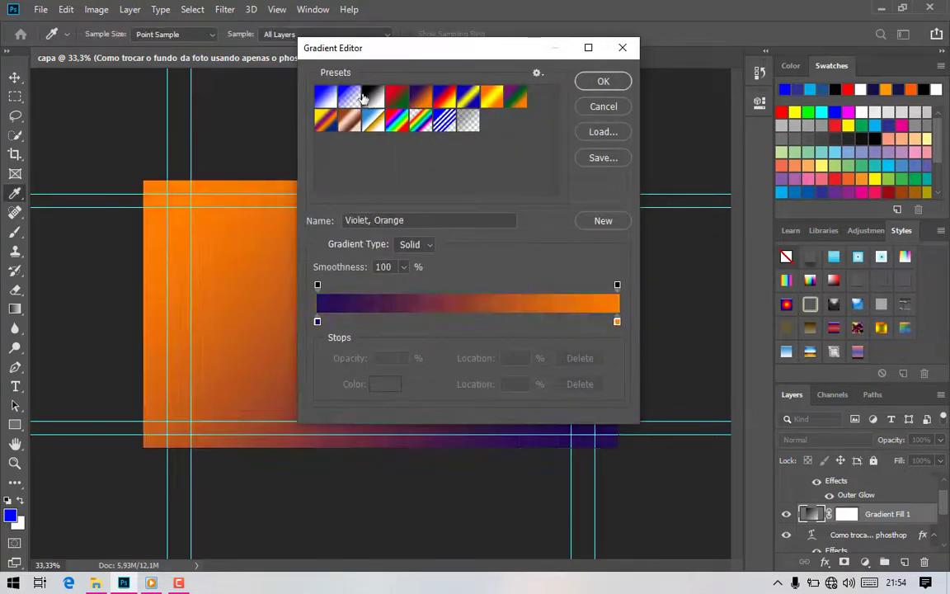
left_click(325, 96)
double_click(317, 321)
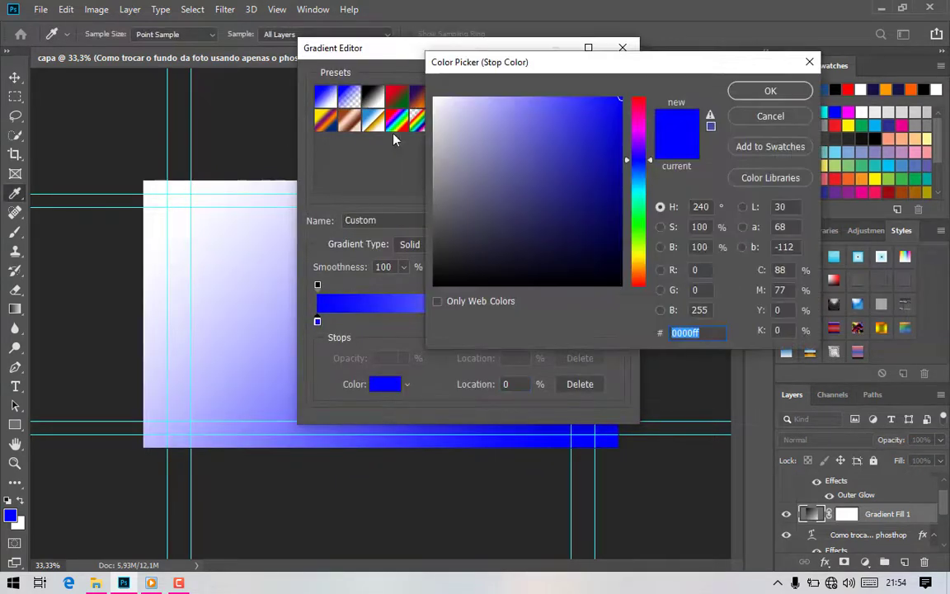